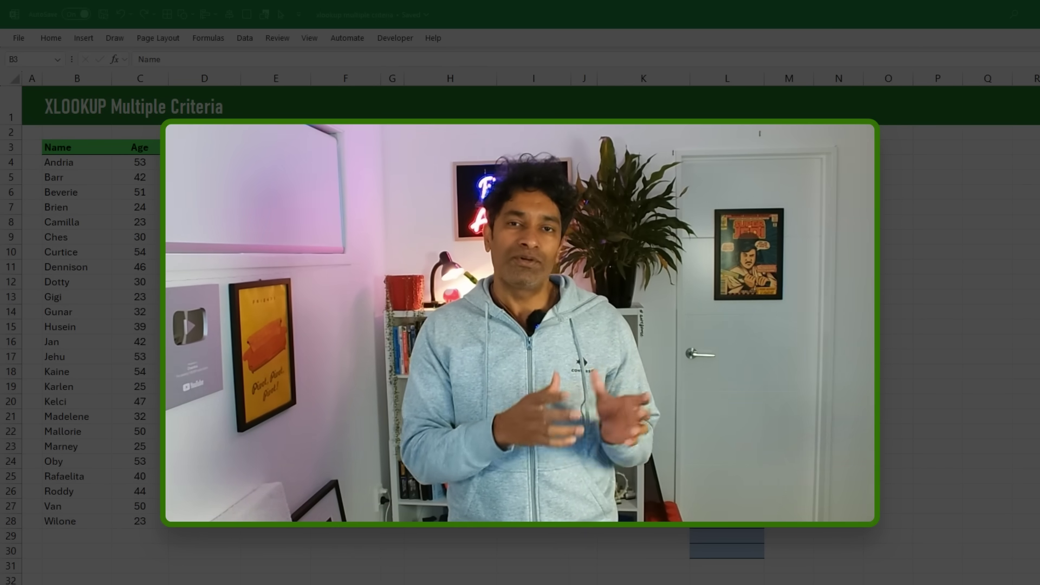
# Mark up the data table and Basic 1 criteria cells on screen, then clear the marks
pyautogui.click(539, 176)
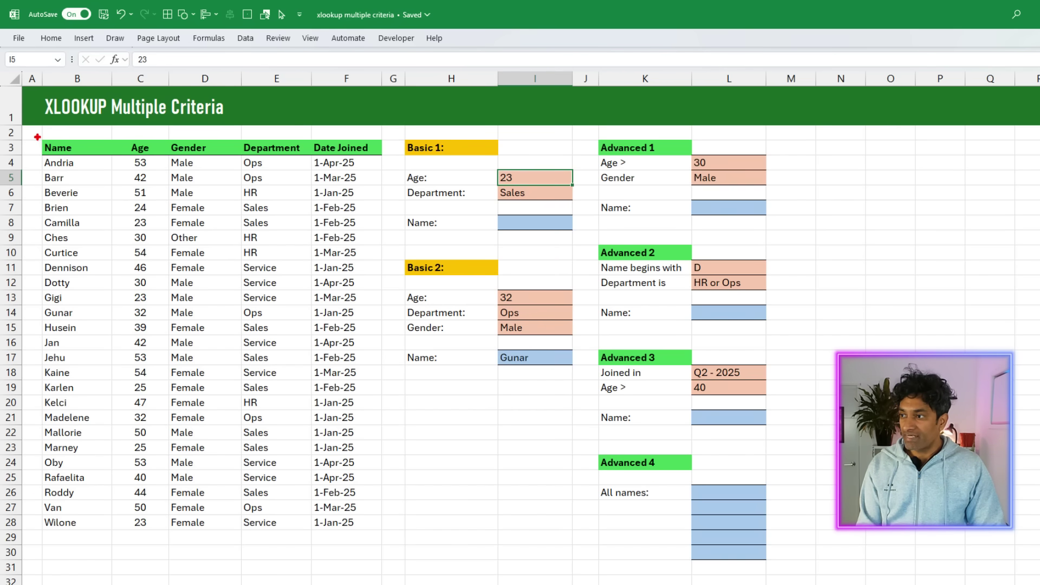
pyautogui.moveTo(36, 136)
pyautogui.mouseDown()
pyautogui.moveTo(326, 456)
pyautogui.moveTo(368, 539)
pyautogui.mouseUp()
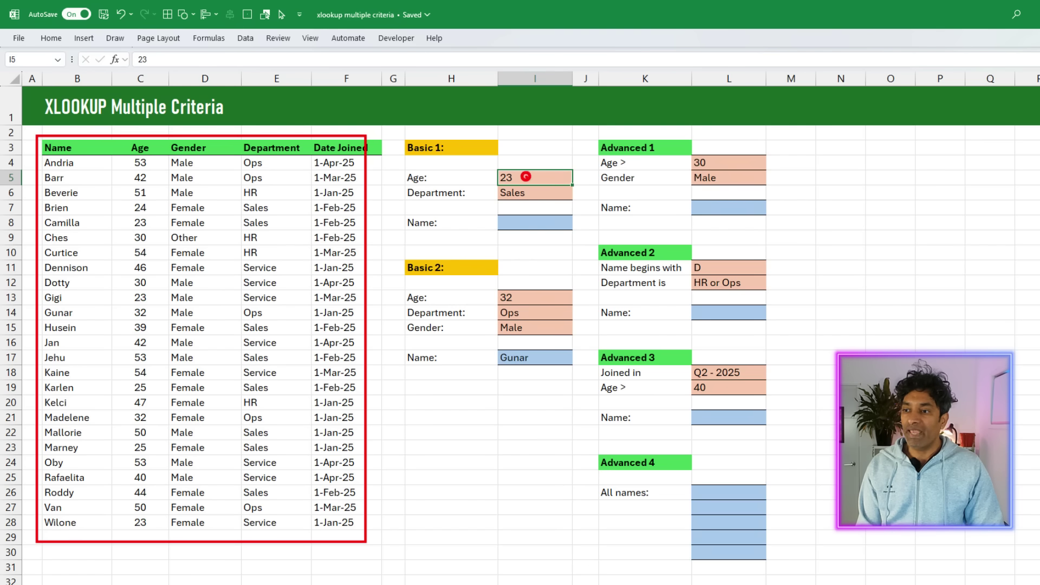
pyautogui.moveTo(525, 176)
pyautogui.mouseDown()
pyautogui.moveTo(540, 169)
pyautogui.moveTo(542, 190)
pyautogui.mouseUp()
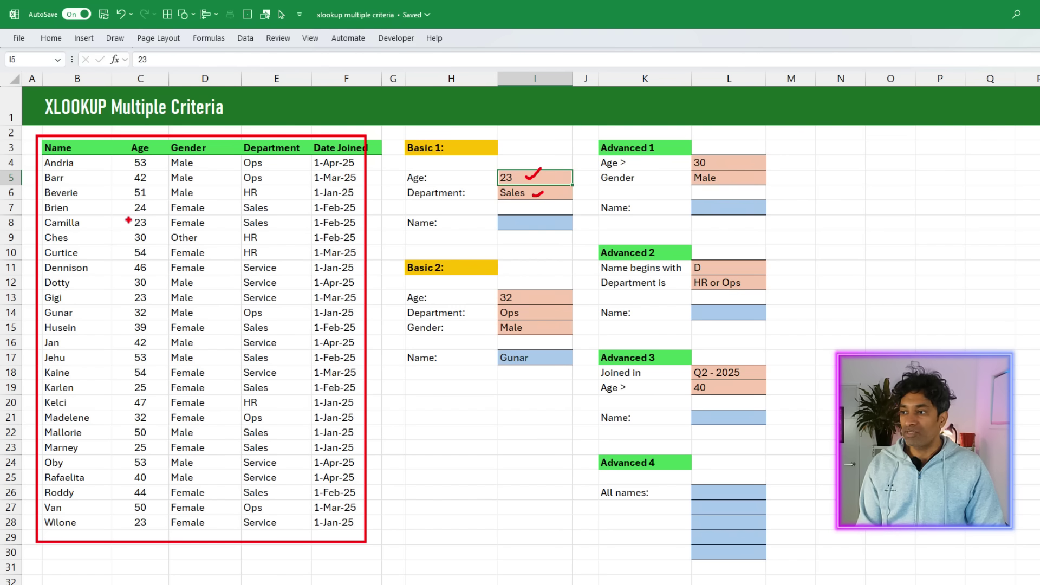
pyautogui.moveTo(129, 220)
pyautogui.mouseDown()
pyautogui.moveTo(125, 231)
pyautogui.moveTo(156, 232)
pyautogui.moveTo(129, 215)
pyautogui.mouseUp()
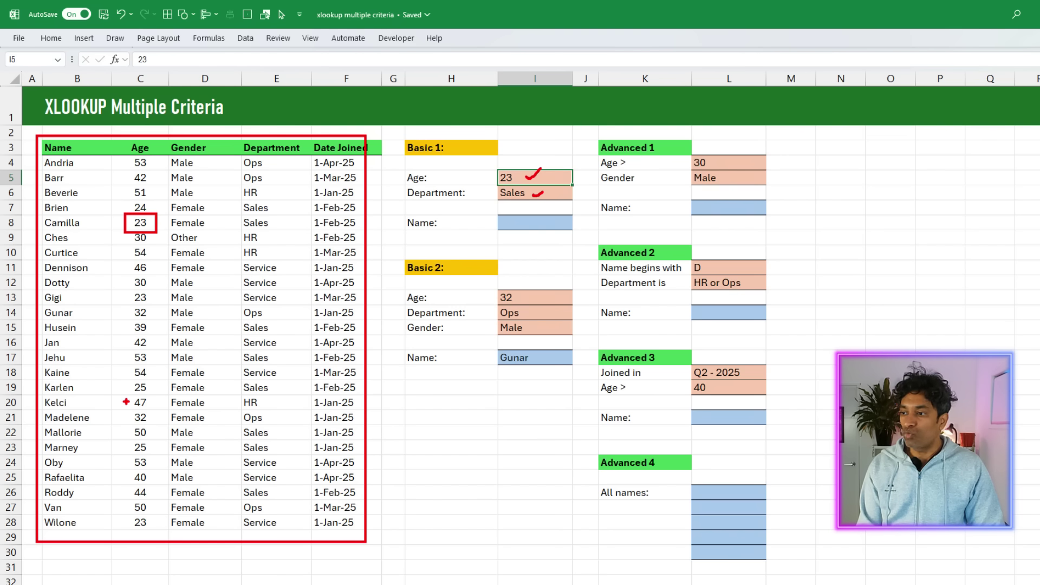
pyautogui.moveTo(123, 514)
pyautogui.mouseDown()
pyautogui.moveTo(124, 535)
pyautogui.moveTo(122, 509)
pyautogui.mouseUp()
pyautogui.moveTo(121, 288); pyautogui.dragTo(152, 307)
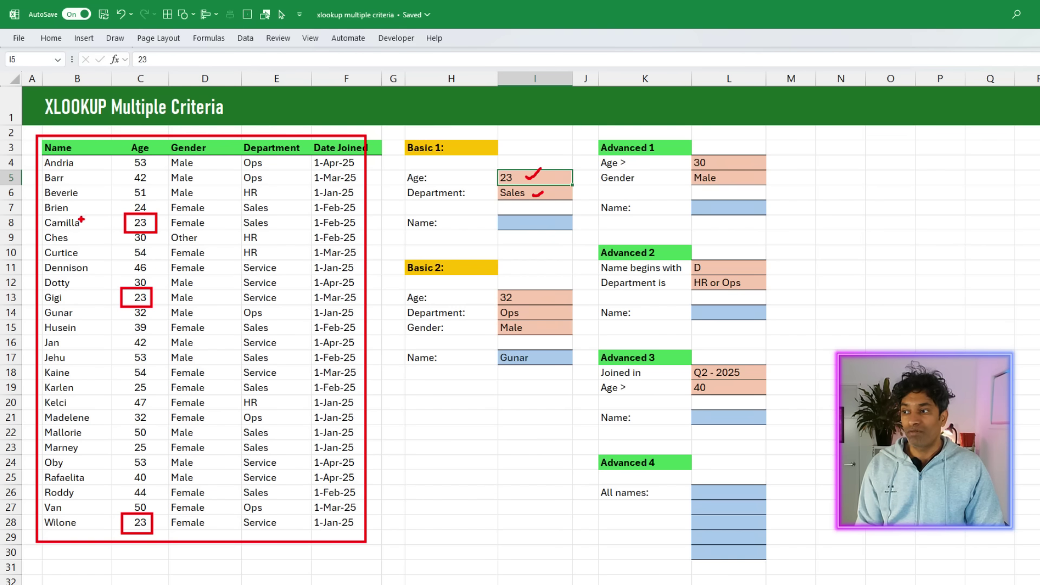
pyautogui.moveTo(235, 215); pyautogui.dragTo(280, 237)
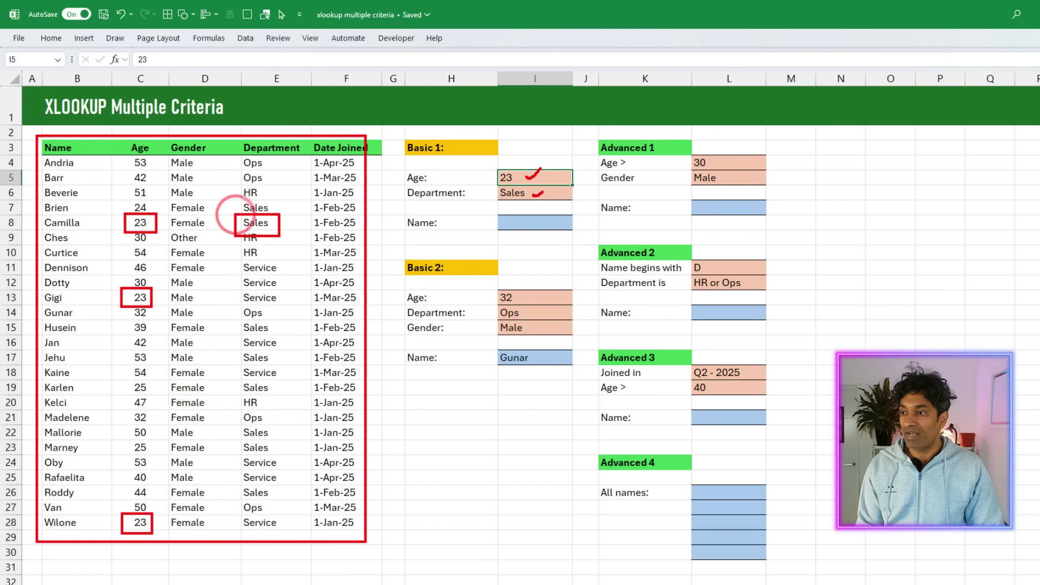
pyautogui.moveTo(90, 214)
pyautogui.mouseDown()
pyautogui.moveTo(32, 216)
pyautogui.moveTo(42, 231)
pyautogui.mouseUp()
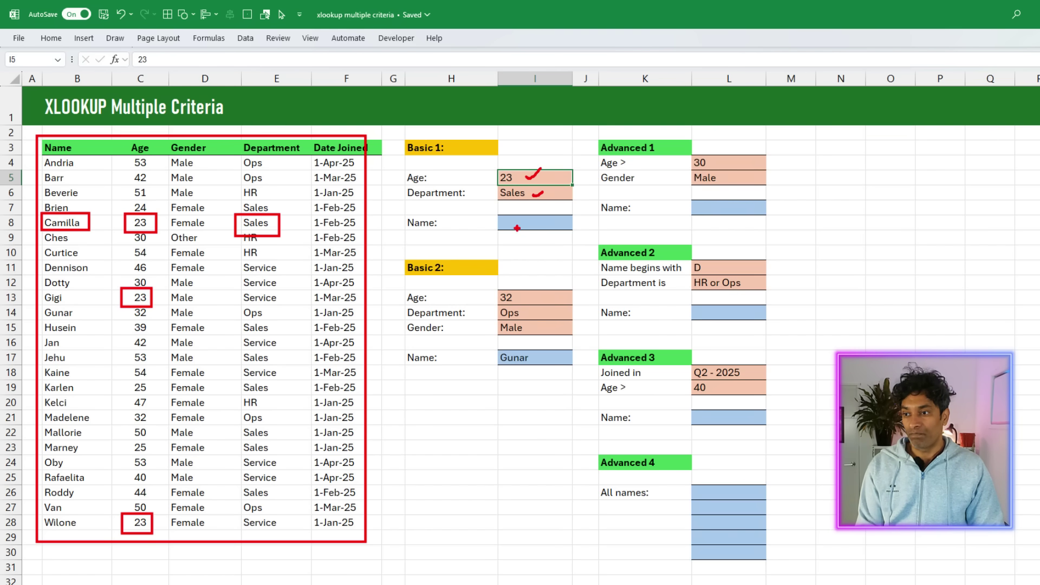
pyautogui.press('Escape')
# In I8 start =XLOOKUP(1,(C4:C28=I5) with the age condition
pyautogui.click(520, 222)
pyautogui.write('=X')
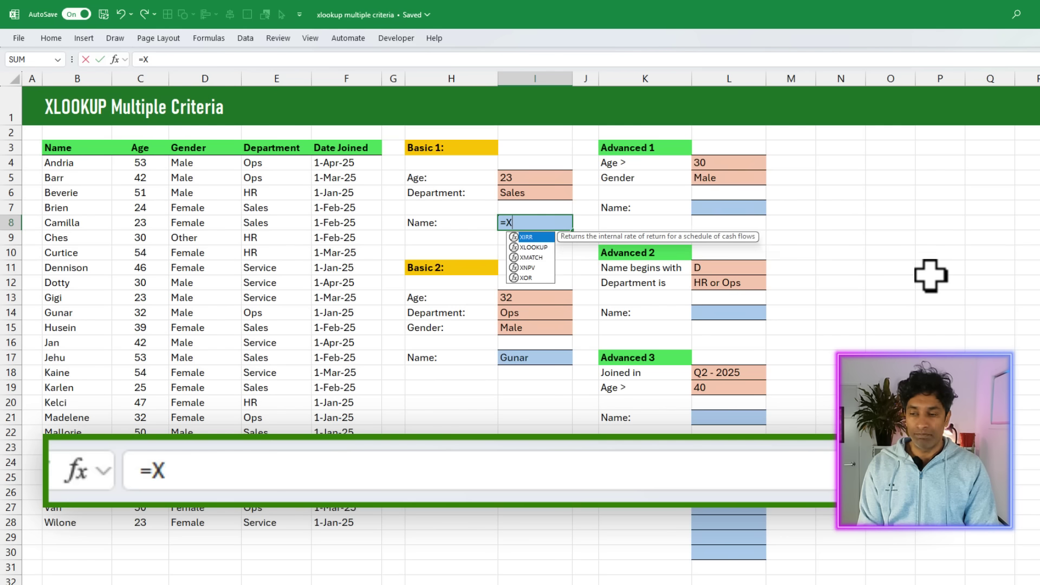
pyautogui.write('L')
pyautogui.press('Tab')
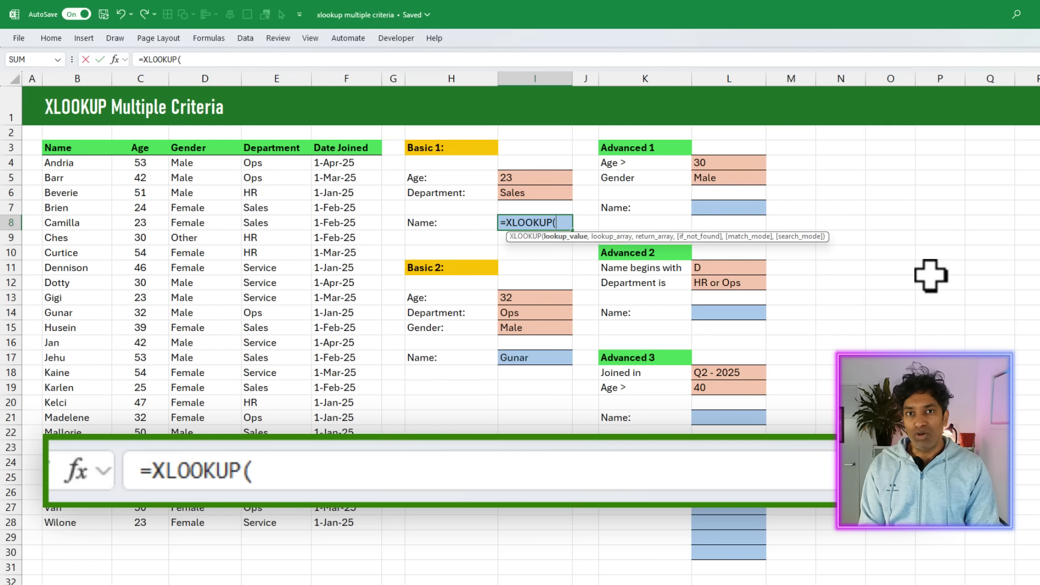
pyautogui.write('1,')
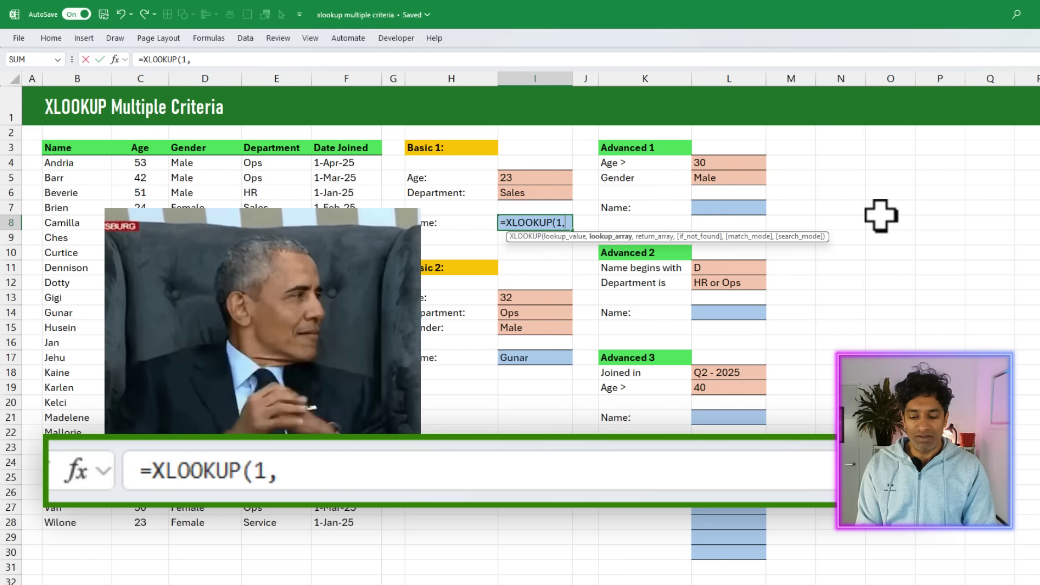
pyautogui.write('(')
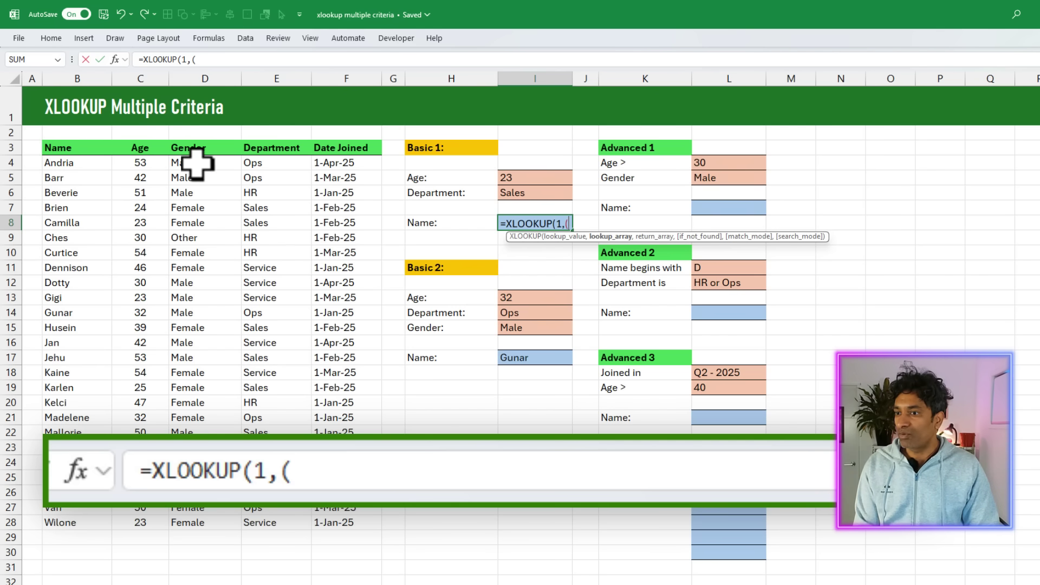
pyautogui.moveTo(142, 161); pyautogui.dragTo(140, 524)
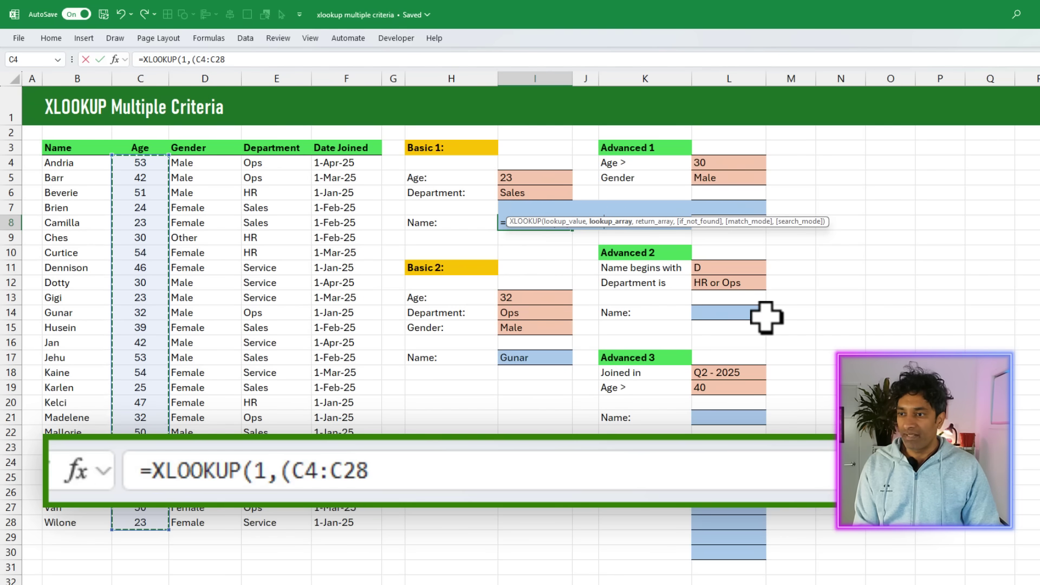
pyautogui.write('=')
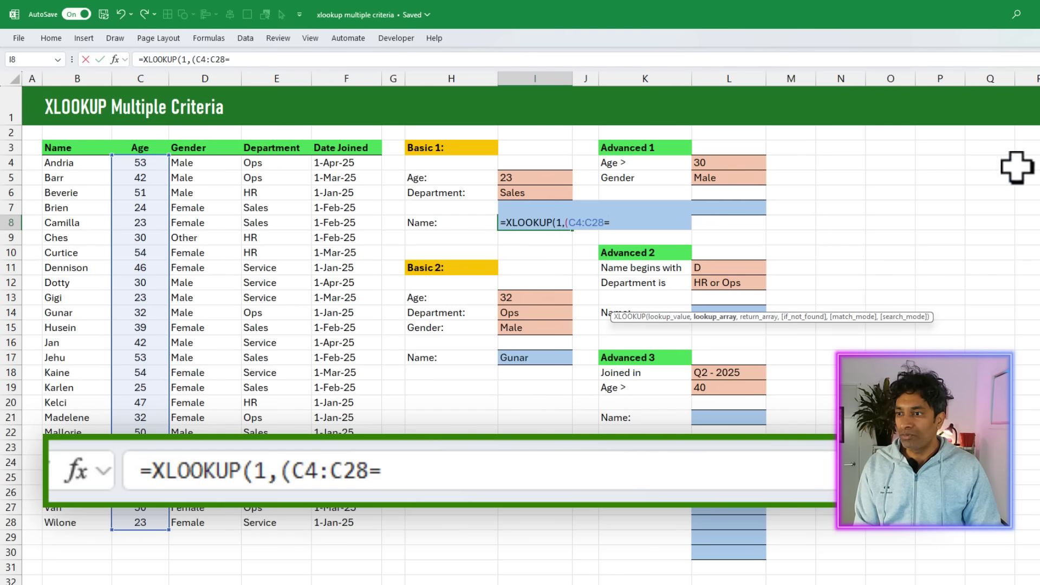
pyautogui.press('Up')
pyautogui.press('Up')
pyautogui.press('Up')
# Add the department condition E4:E28=I6, return B4:B28 with "No such person" fallback, and commit
pyautogui.write(')')
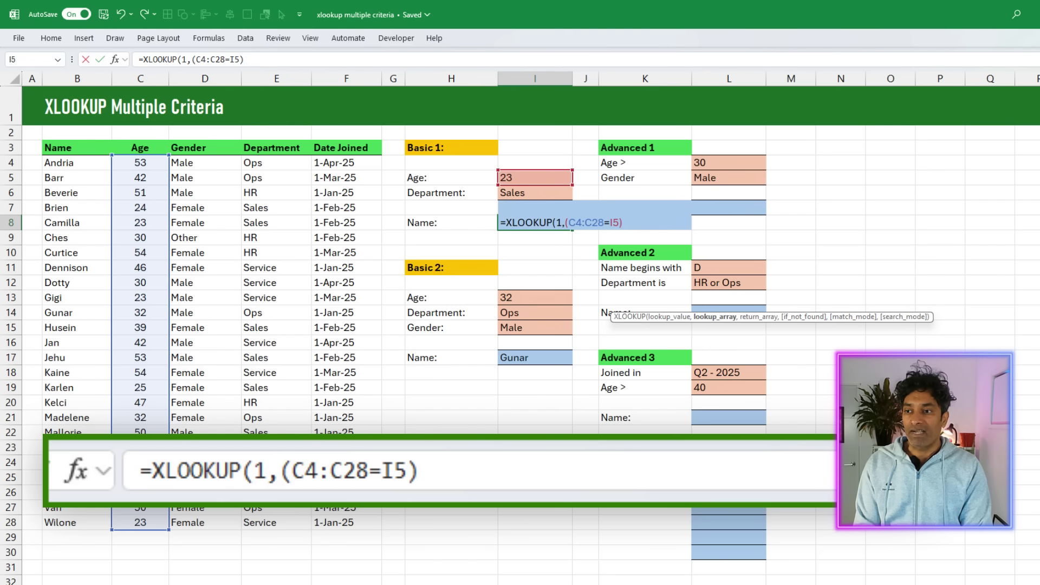
pyautogui.write('*')
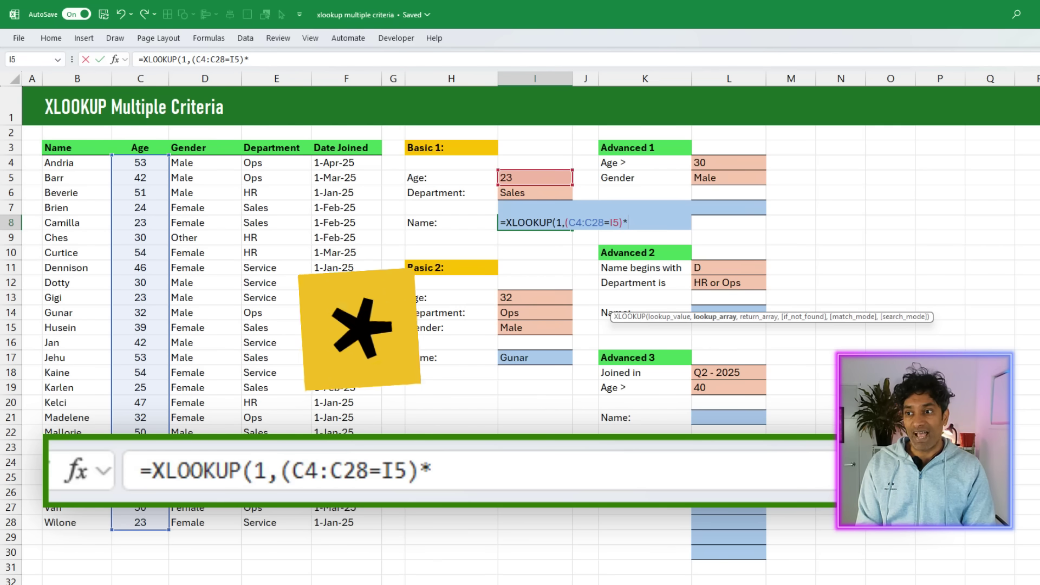
pyautogui.write('(')
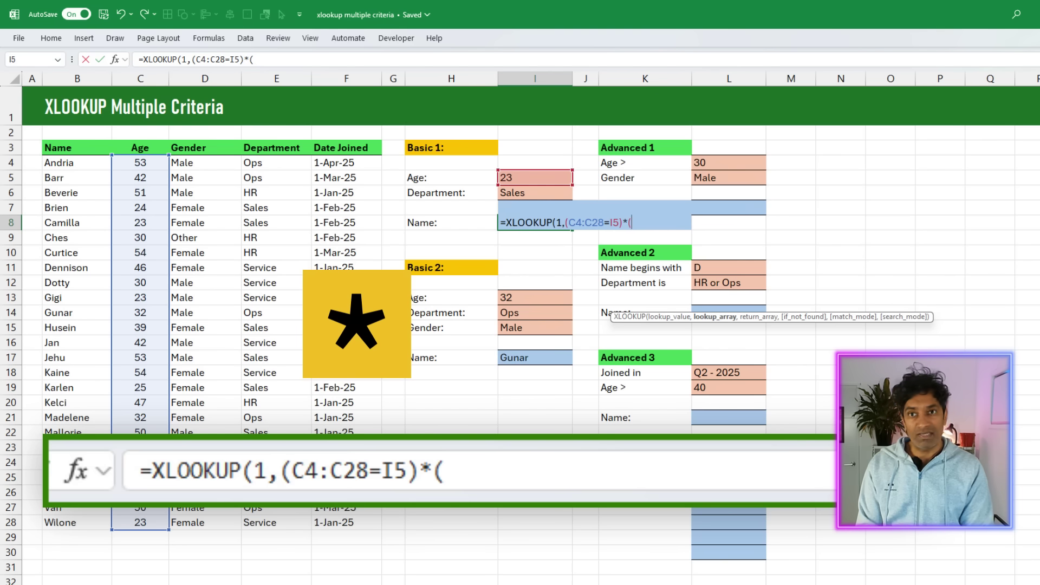
pyautogui.write('E4:E28=')
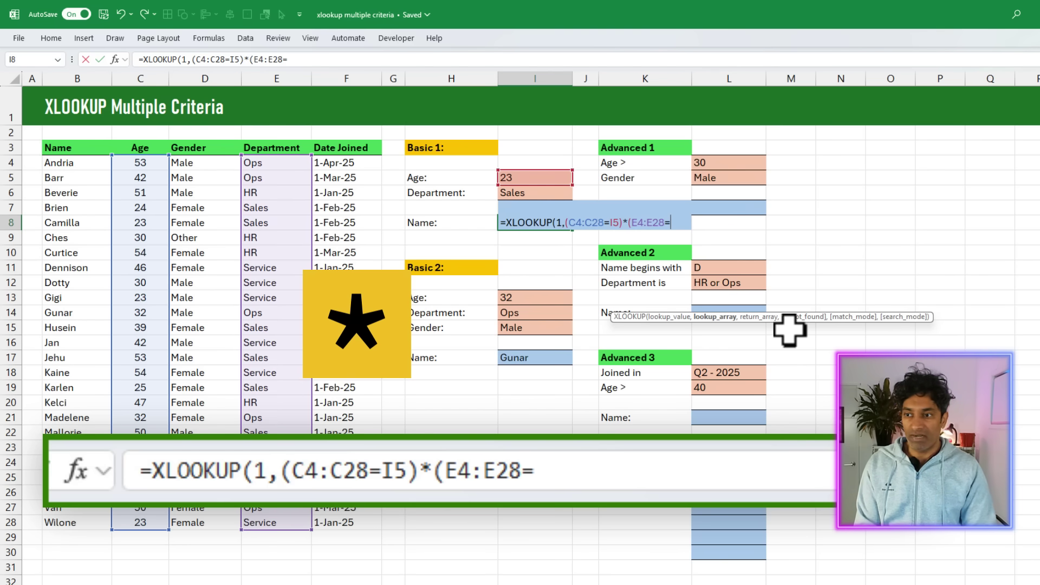
pyautogui.click(509, 193)
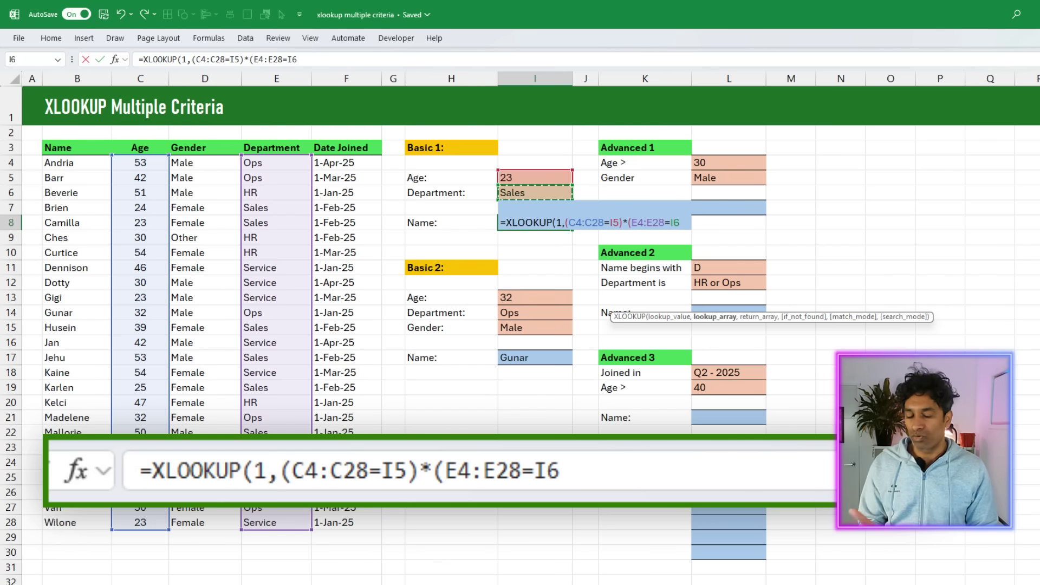
pyautogui.write(')')
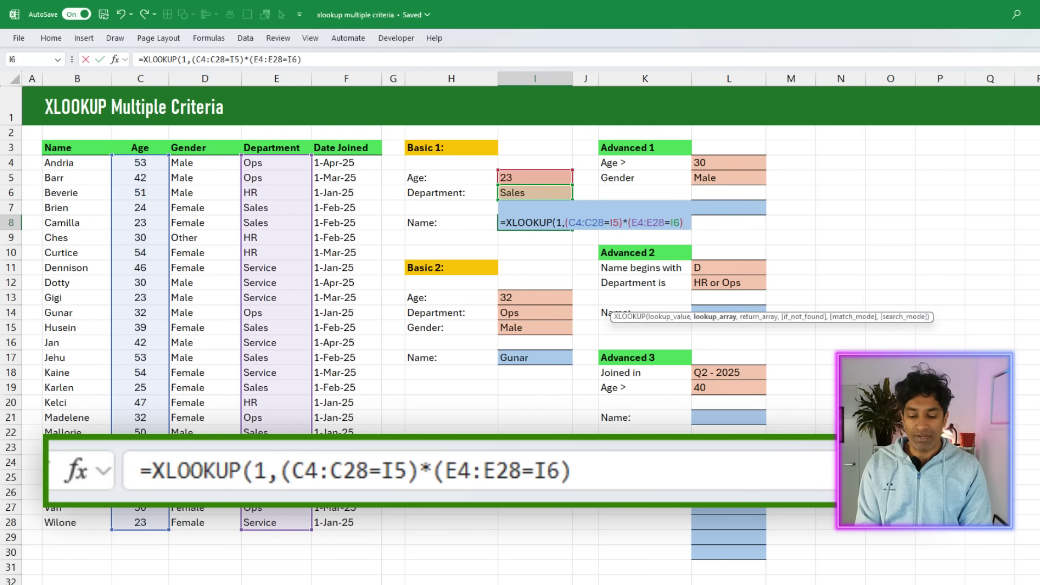
pyautogui.write(',')
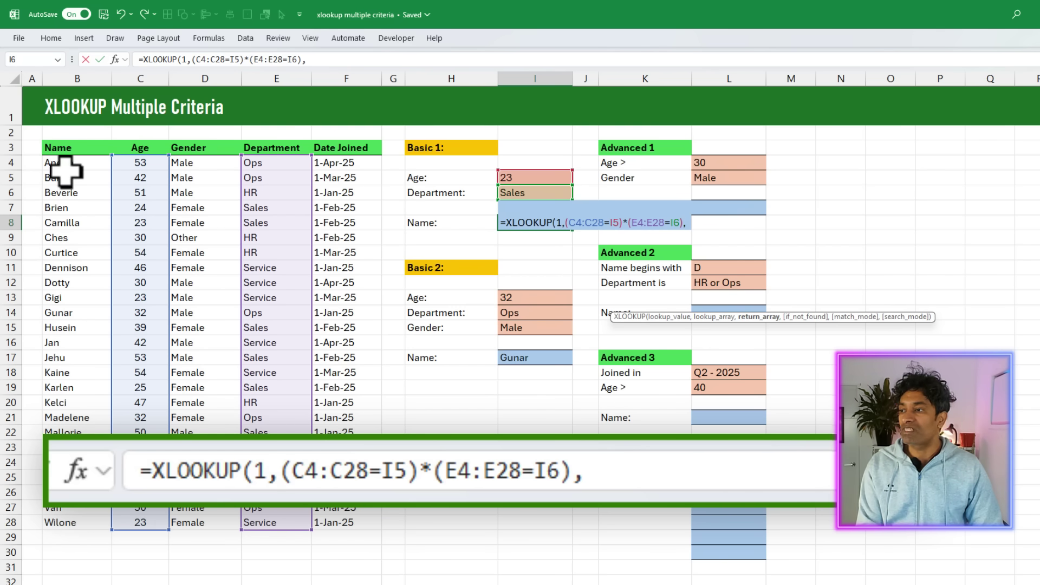
pyautogui.moveTo(65, 160); pyautogui.dragTo(54, 522)
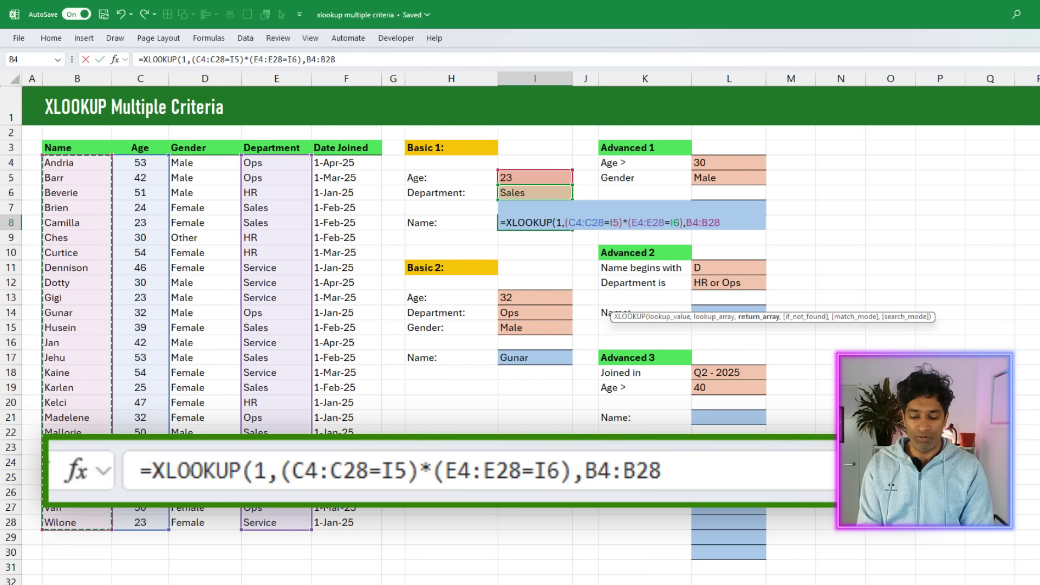
pyautogui.write(',')
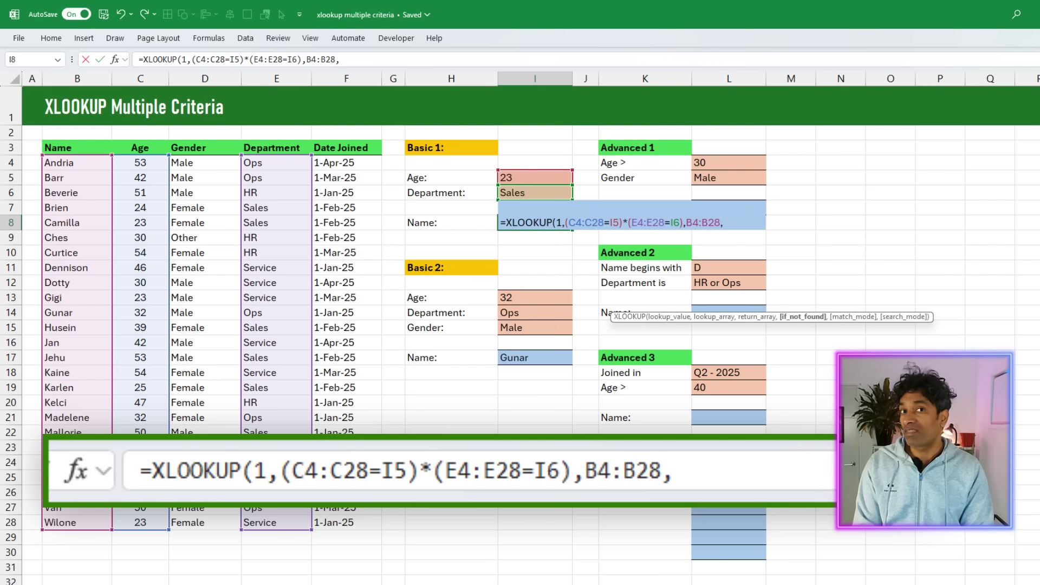
pyautogui.write('"')
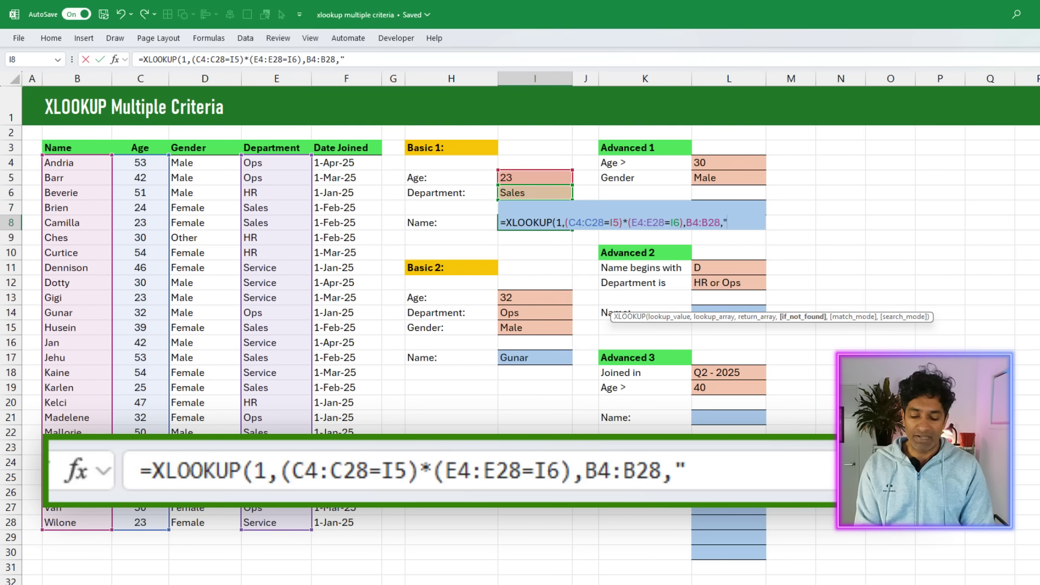
pyautogui.write('No such pers')
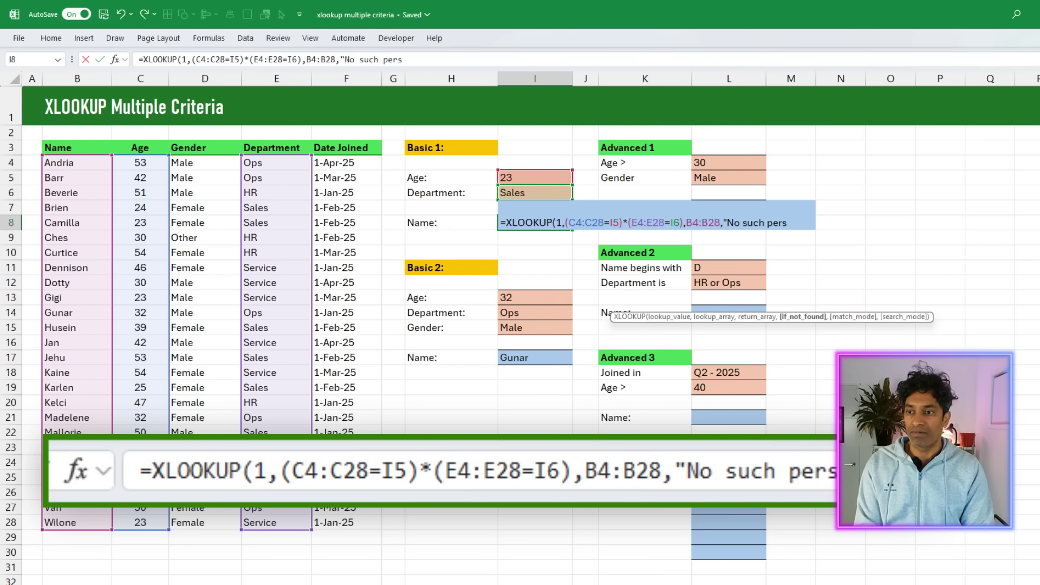
pyautogui.write('on")')
pyautogui.press('Return')
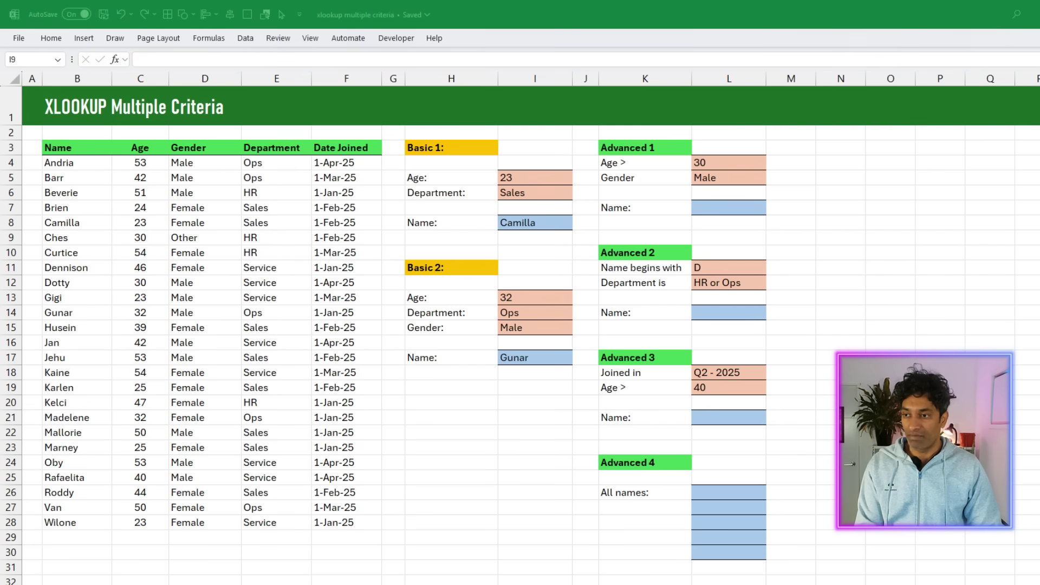
# Annotate the matching row in the data table, then clear the marks
pyautogui.moveTo(38, 212); pyautogui.dragTo(379, 232)
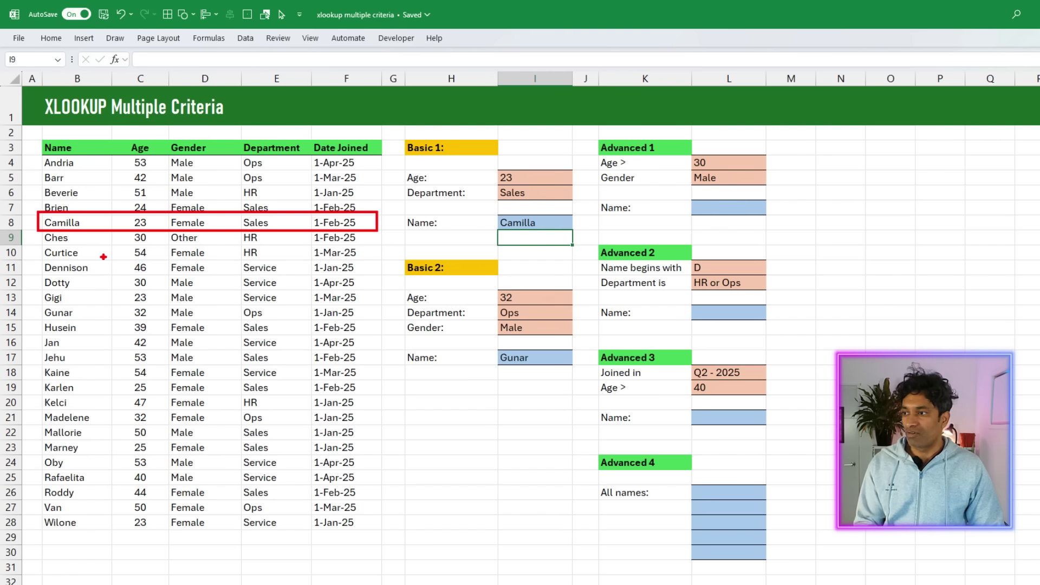
pyautogui.moveTo(152, 222); pyautogui.dragTo(167, 218)
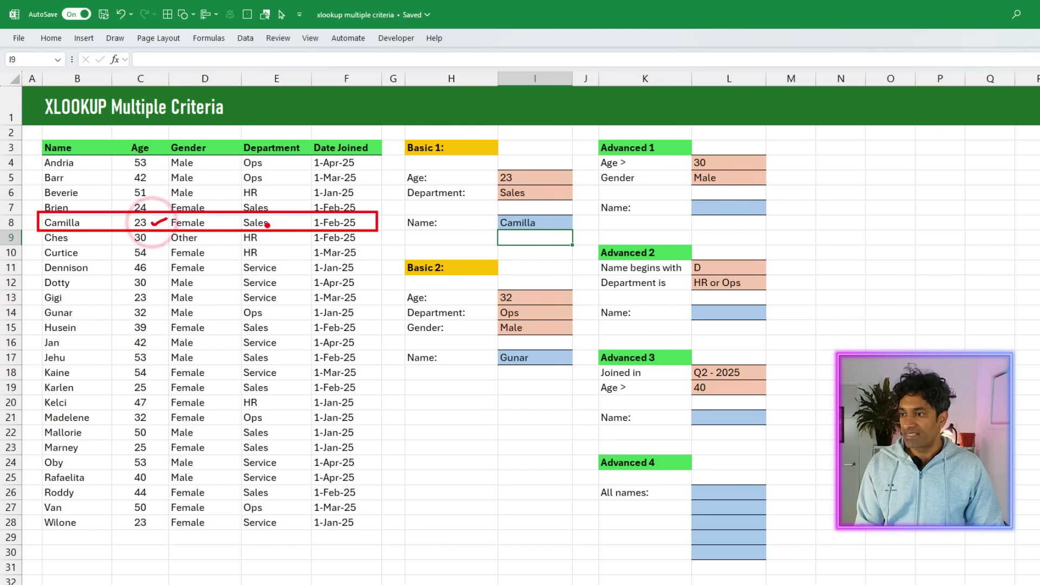
pyautogui.moveTo(267, 223); pyautogui.dragTo(274, 222)
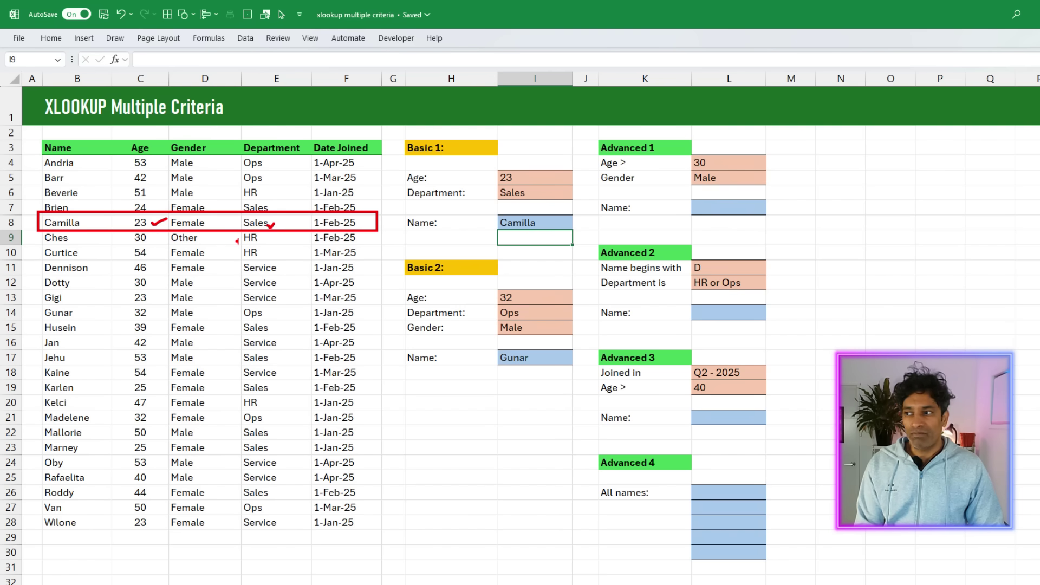
pyautogui.press('Escape')
# Change the Basic 1 age in I5 to 24 so the result becomes Brien
pyautogui.click(533, 179)
pyautogui.write('24')
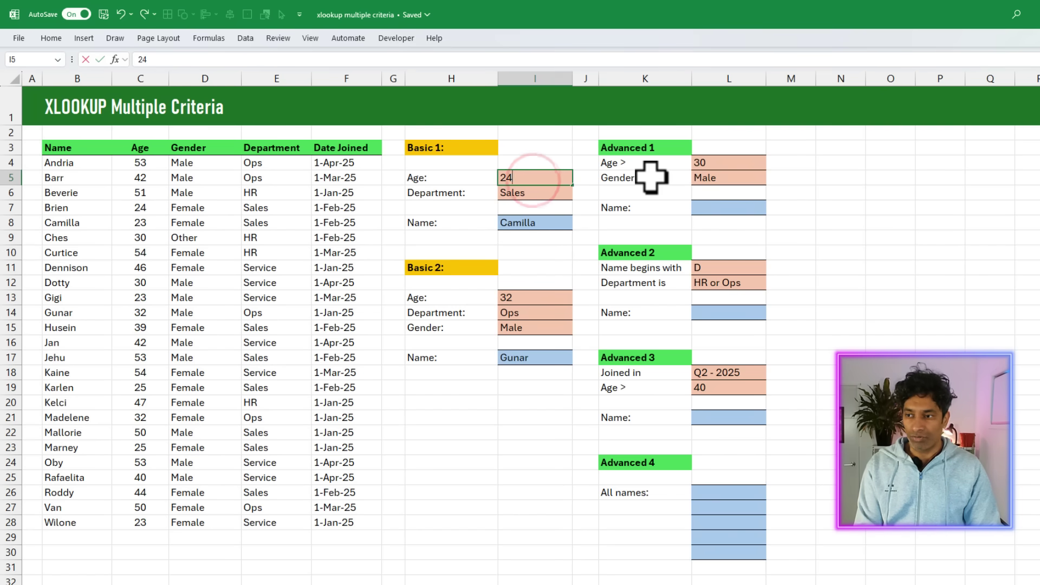
pyautogui.press('Return')
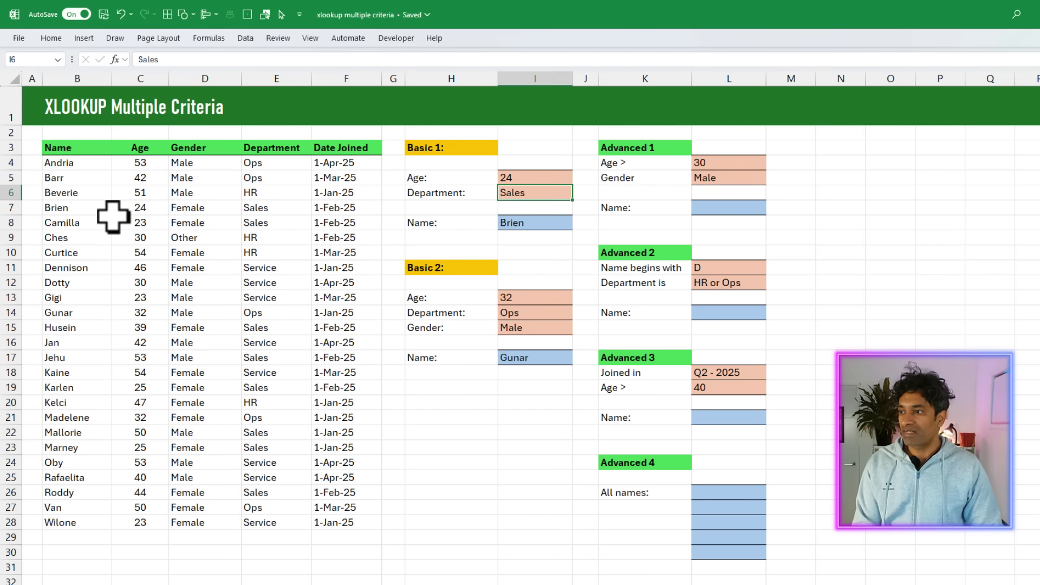
pyautogui.moveTo(39, 202); pyautogui.dragTo(276, 216)
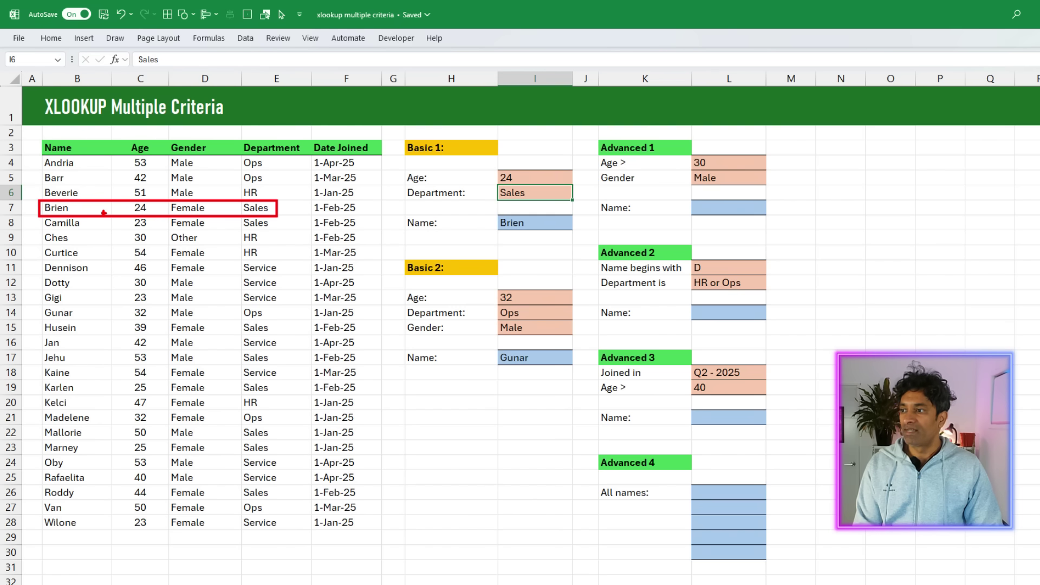
pyautogui.press('Escape')
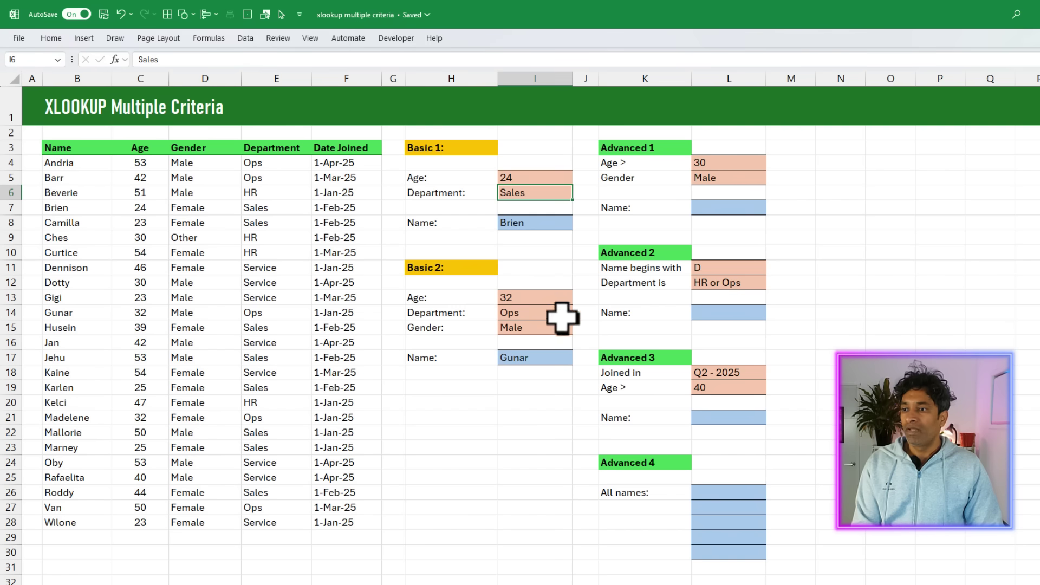
# Review the Basic 2 name formula in I17 and its age, department and gender criteria
pyautogui.click(536, 357)
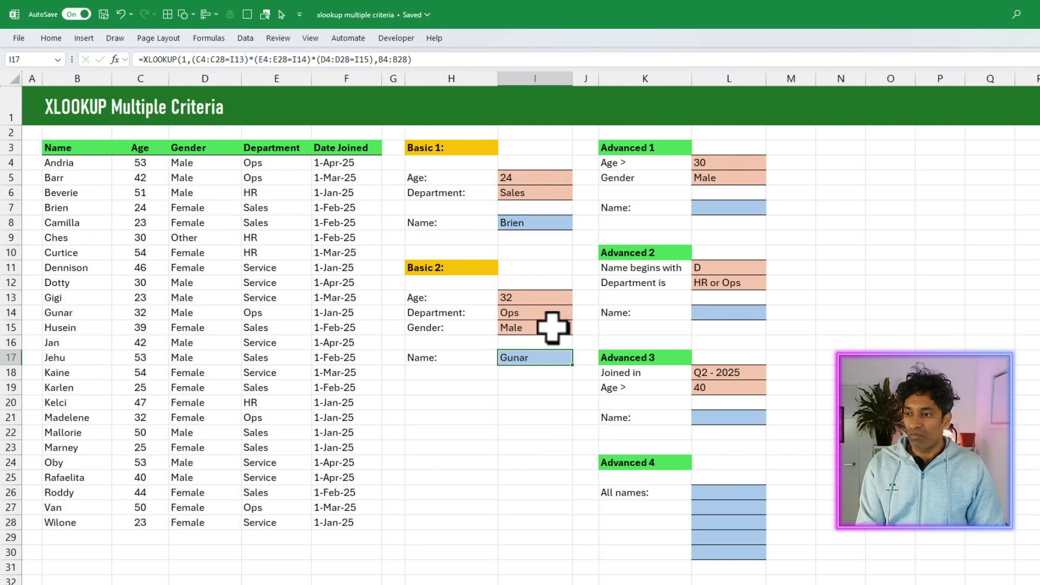
pyautogui.click(537, 295)
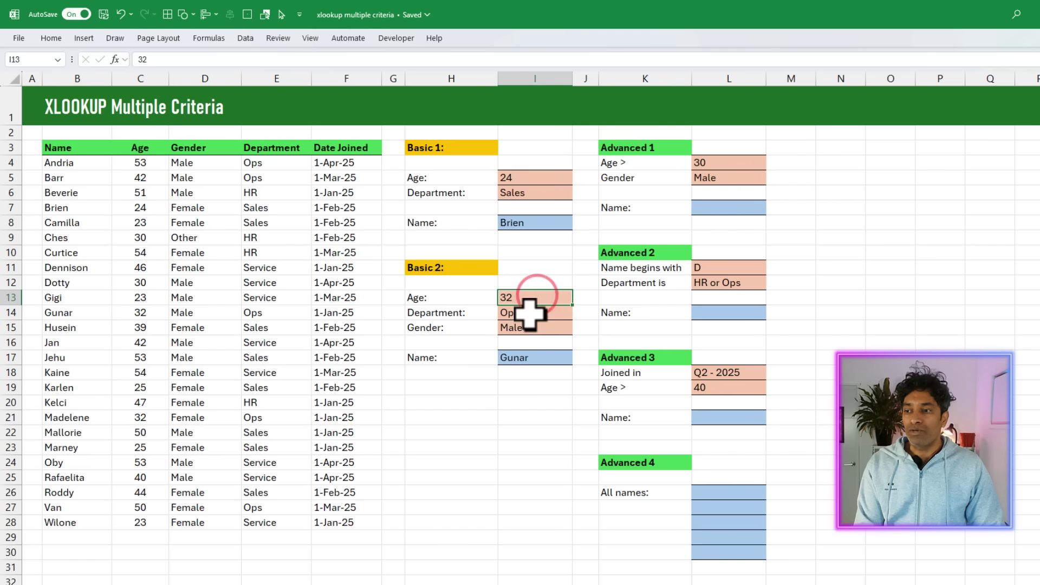
pyautogui.click(531, 314)
pyautogui.click(529, 327)
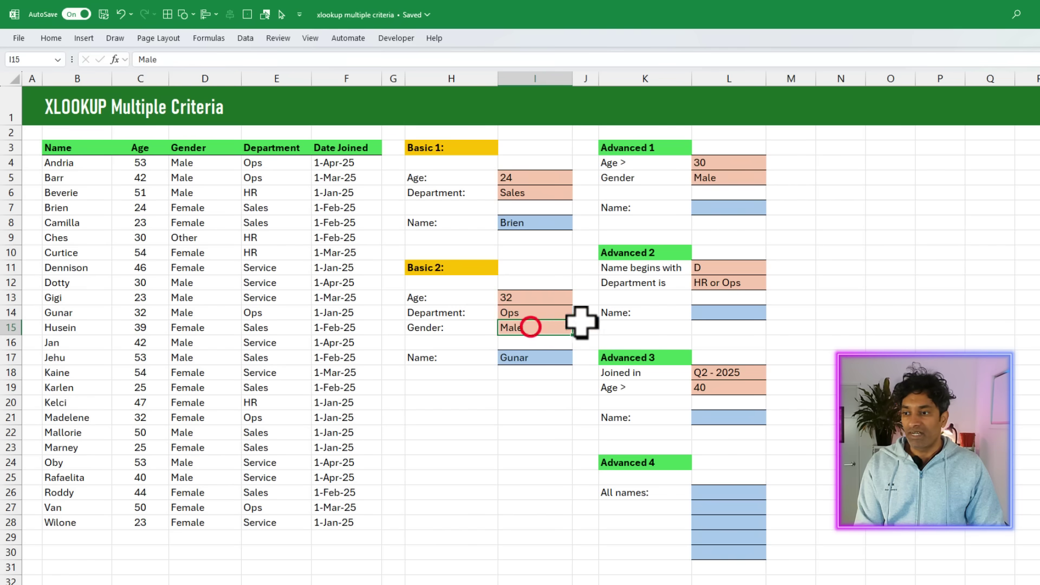
pyautogui.click(536, 357)
# Edit I17 and select the age condition C4:C28=I13 to preview its TRUE/FALSE array
pyautogui.press('F2')
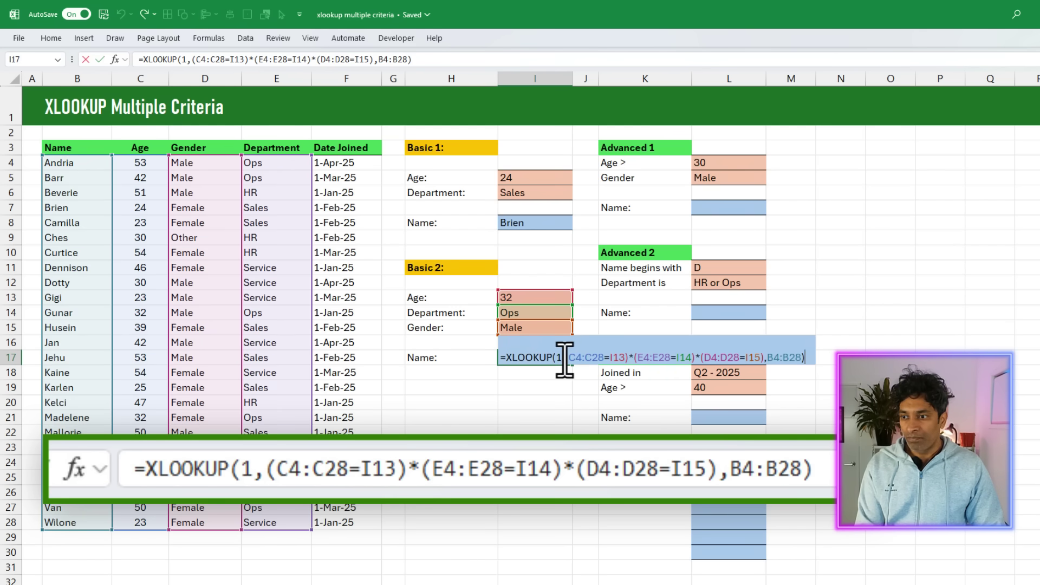
pyautogui.click(643, 359)
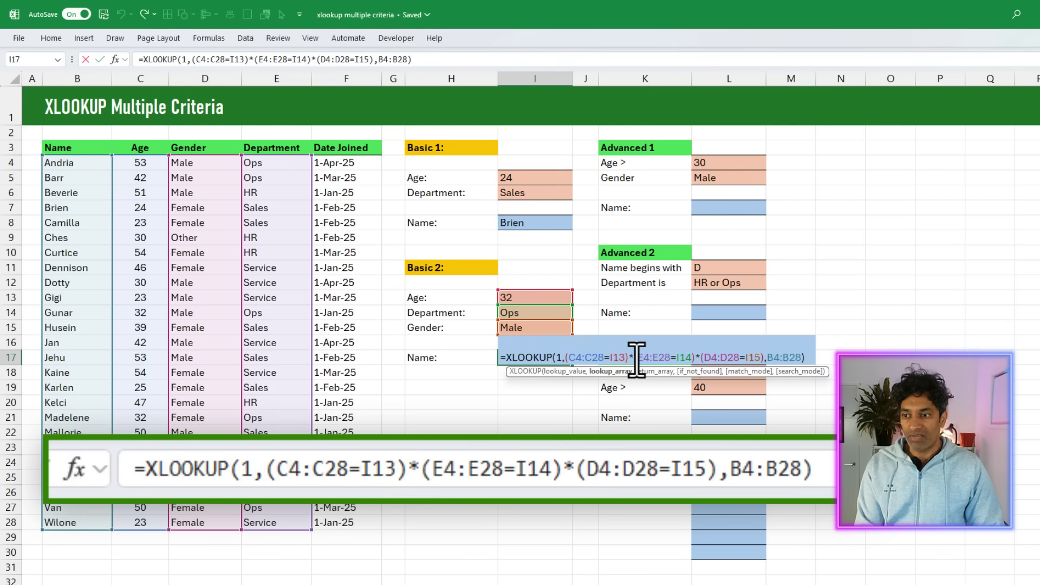
pyautogui.click(691, 357)
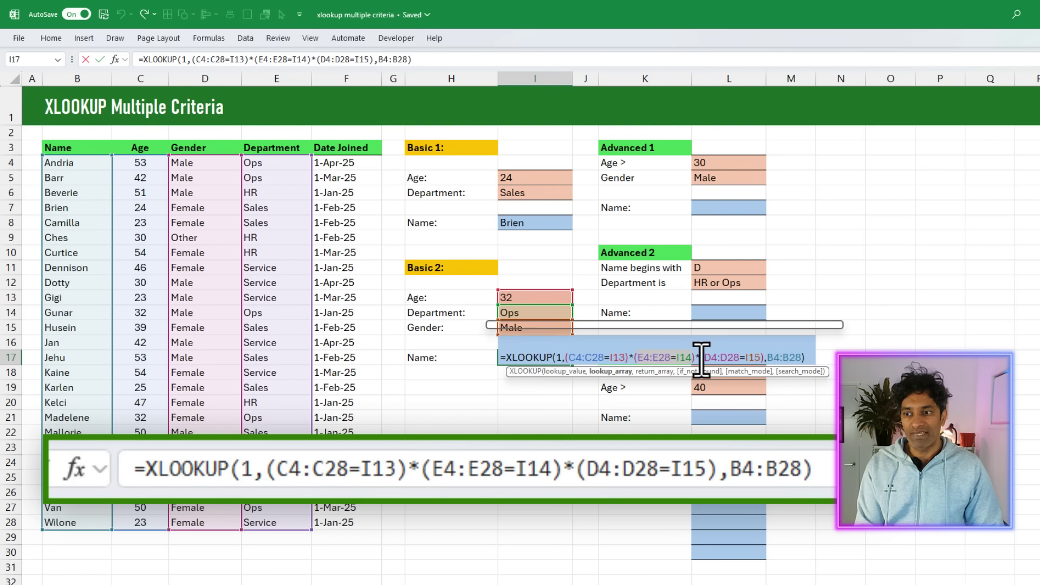
pyautogui.click(760, 358)
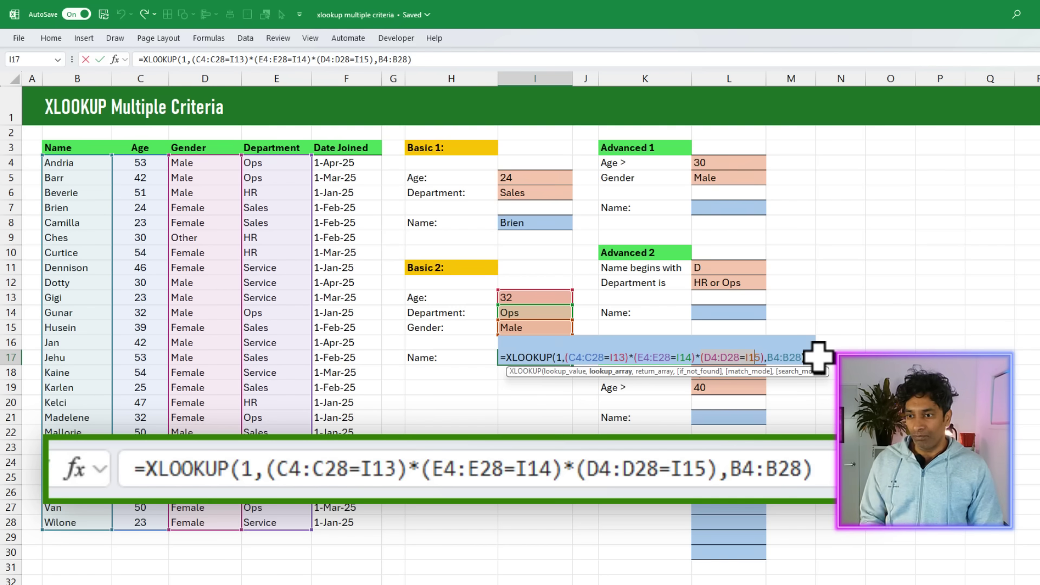
pyautogui.click(598, 357)
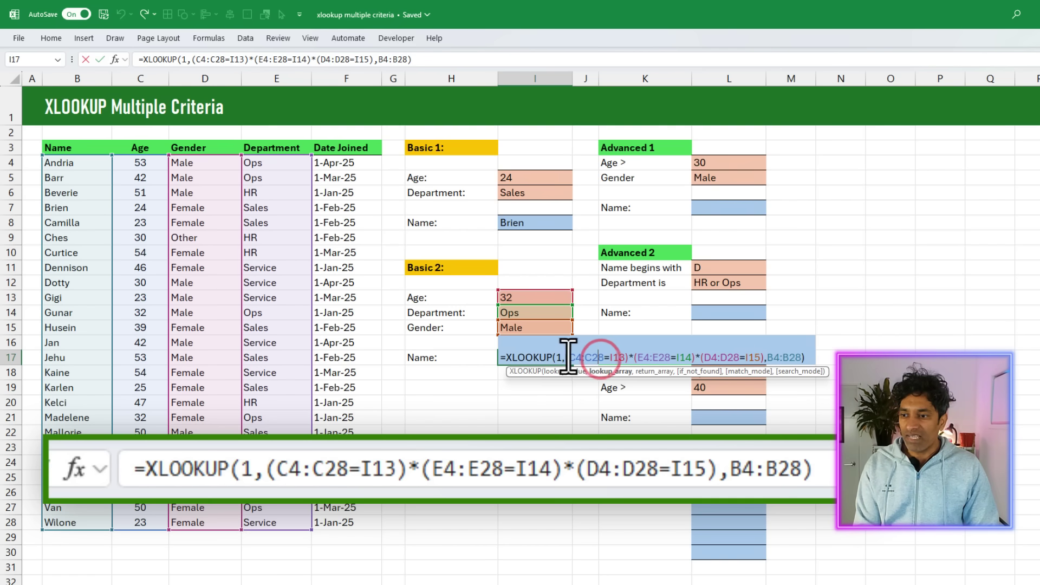
pyautogui.moveTo(566, 357); pyautogui.dragTo(629, 357)
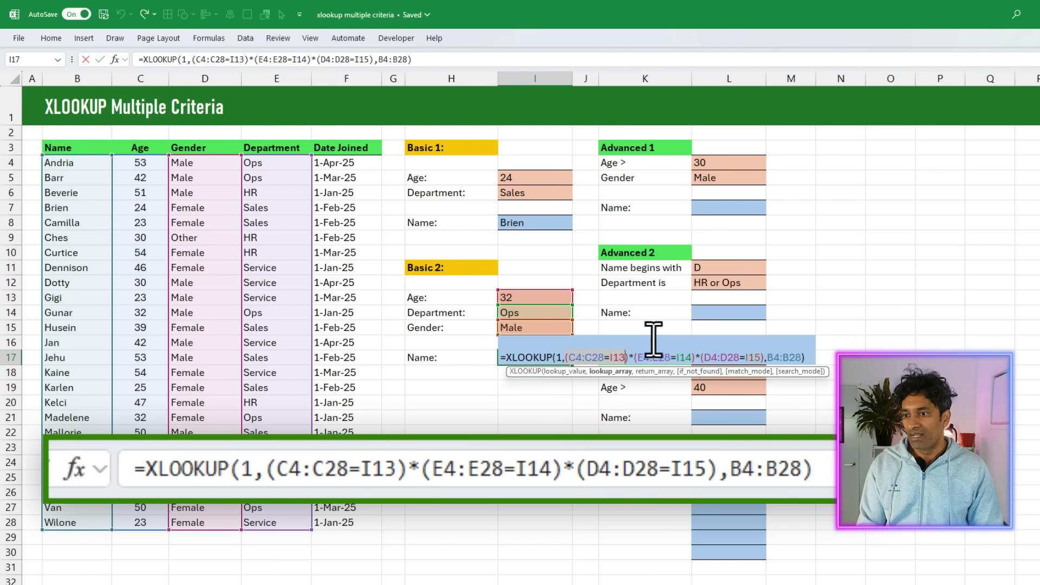
pyautogui.moveTo(563, 359); pyautogui.dragTo(604, 360)
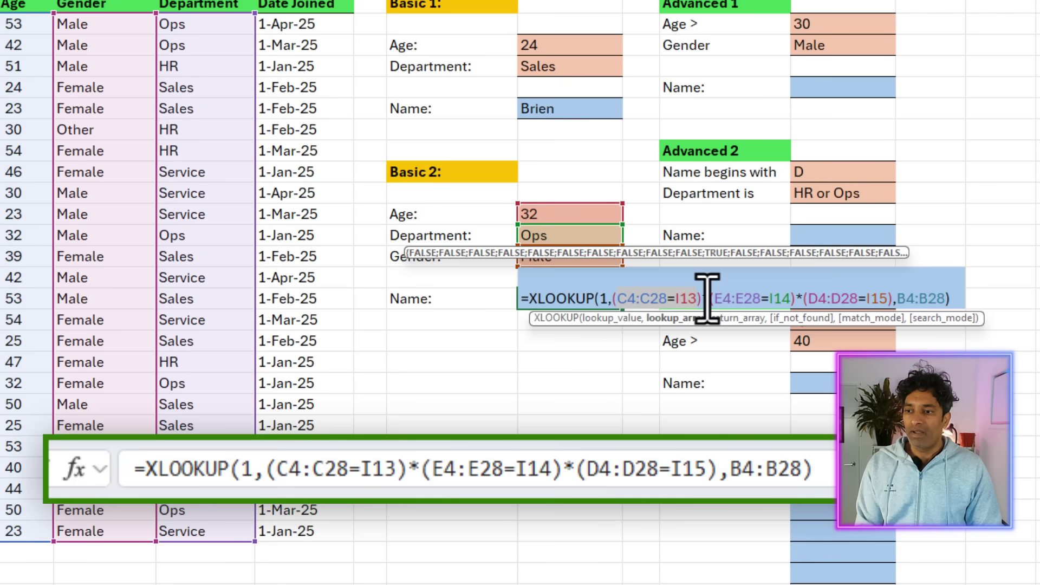
# Select the department condition, then the whole lookup array expression in the I17 formula
pyautogui.moveTo(710, 297); pyautogui.dragTo(790, 298)
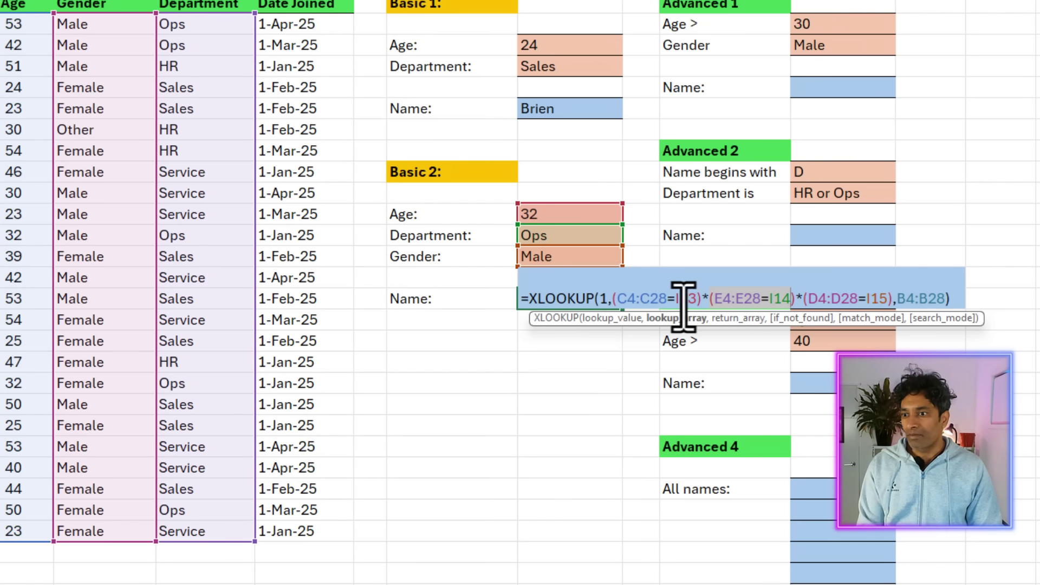
pyautogui.click(608, 298)
pyautogui.moveTo(609, 299); pyautogui.dragTo(893, 299)
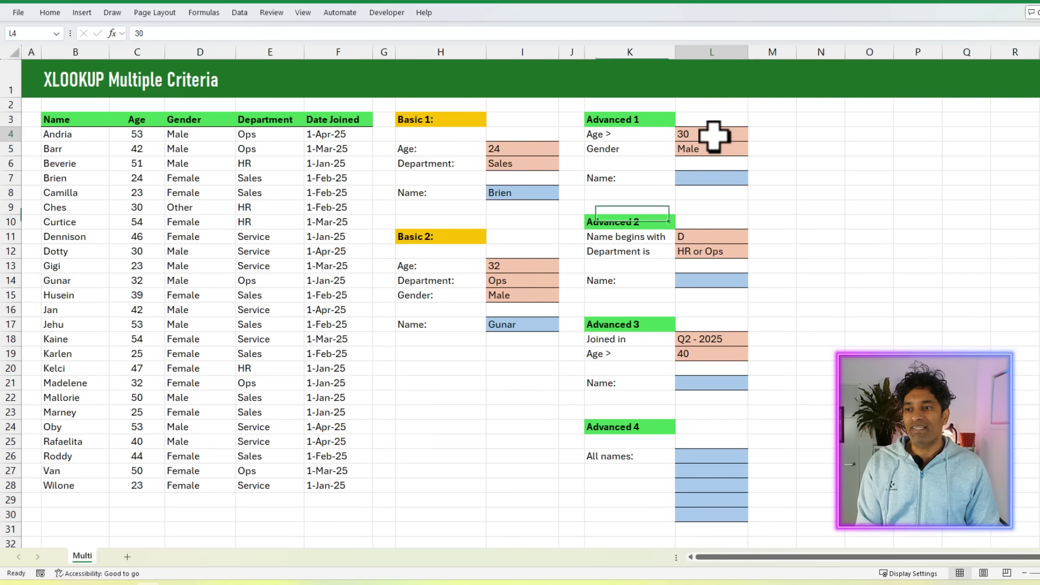
# Check the age threshold in L4, then begin =XLOOKUP(1,( in L7
pyautogui.click(714, 134)
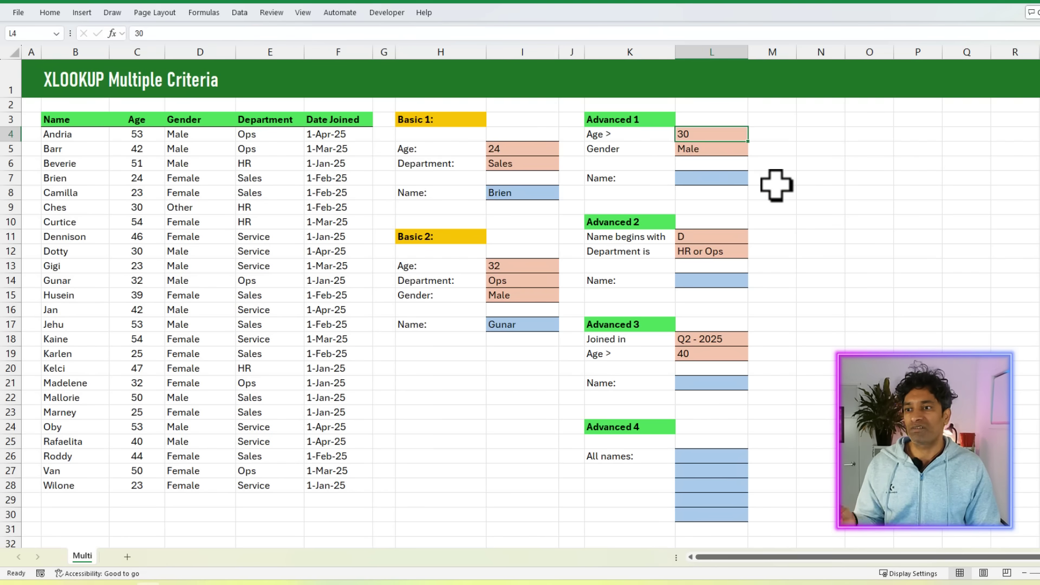
pyautogui.click(697, 179)
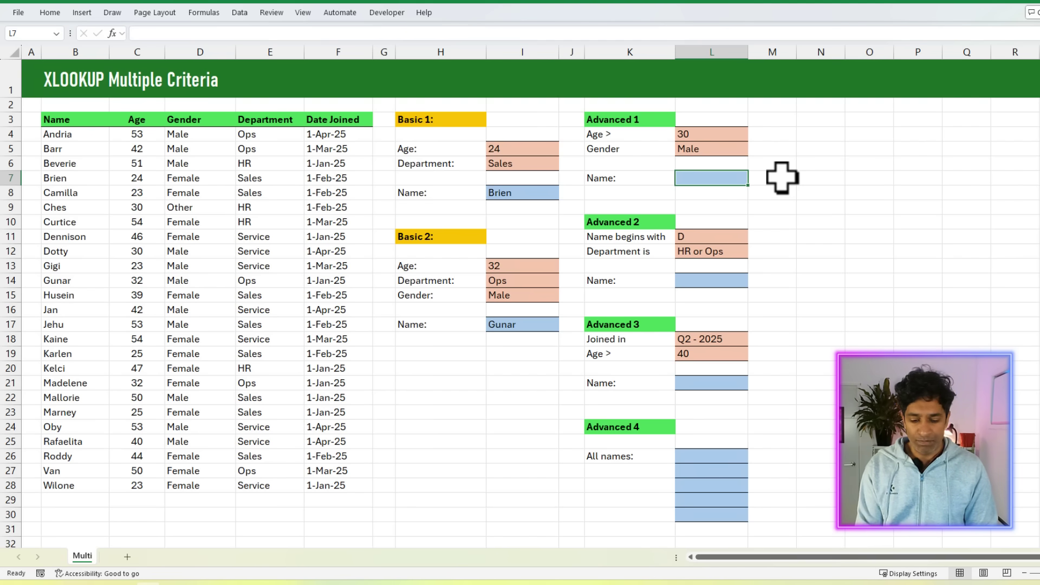
pyautogui.write('=XLOOKUP(')
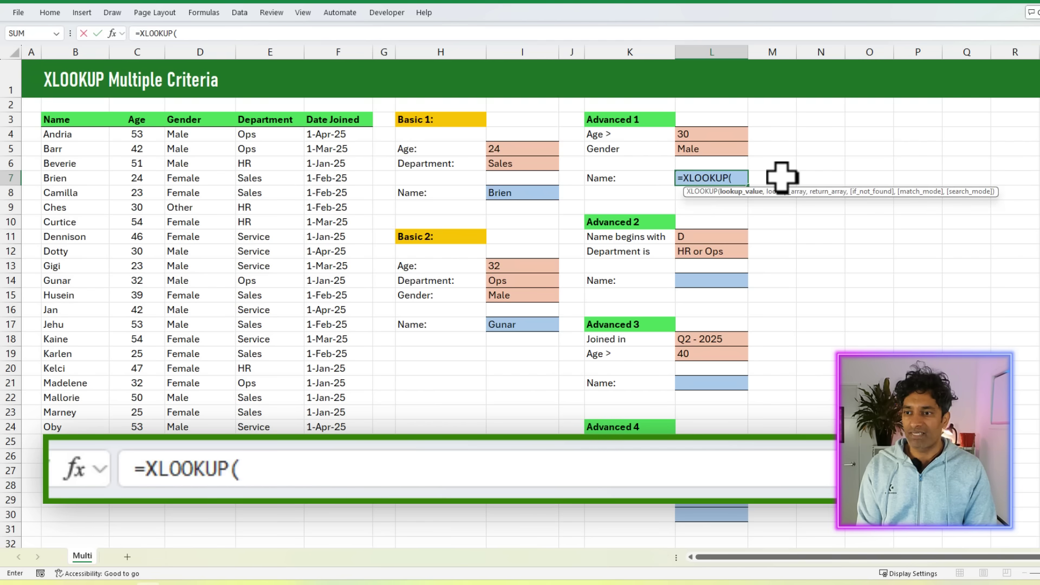
pyautogui.write('1,(')
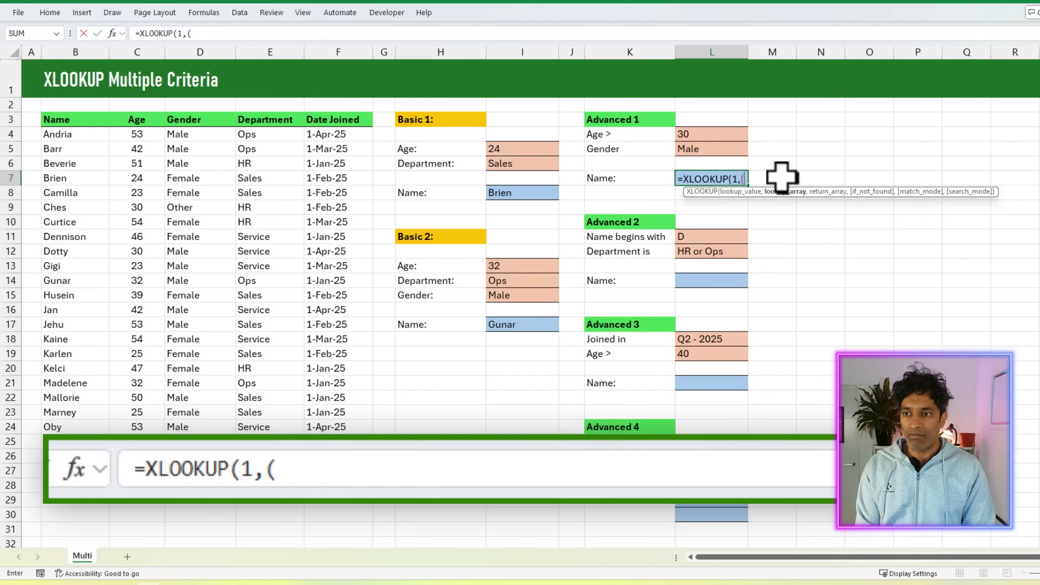
# Complete L7 as =XLOOKUP(1,(C4:C28>L4)*(D4:D28=L5),B4:B28), returning Andria
pyautogui.moveTo(139, 135); pyautogui.dragTo(118, 485)
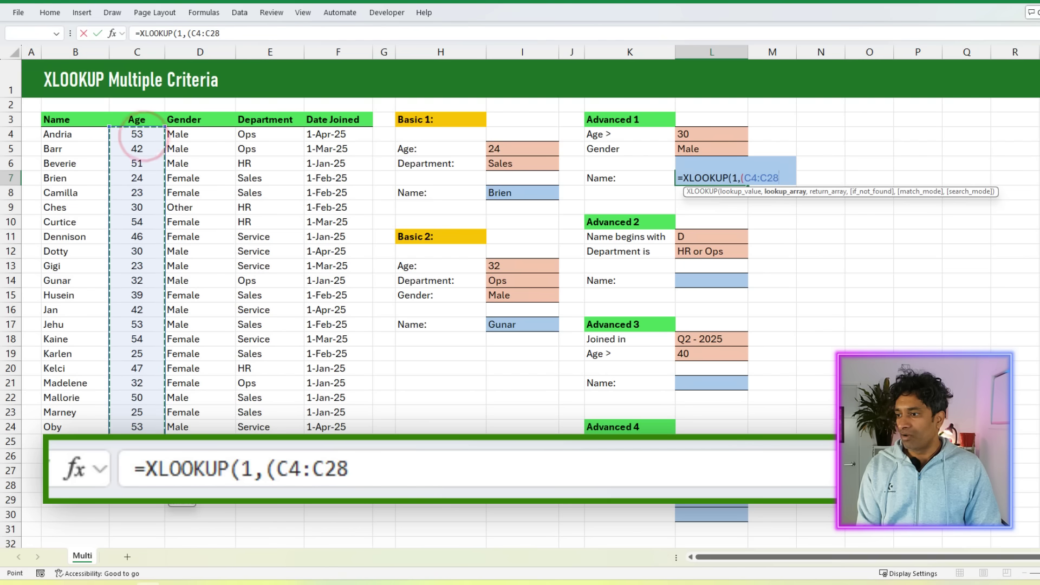
pyautogui.write('>')
pyautogui.click(709, 133)
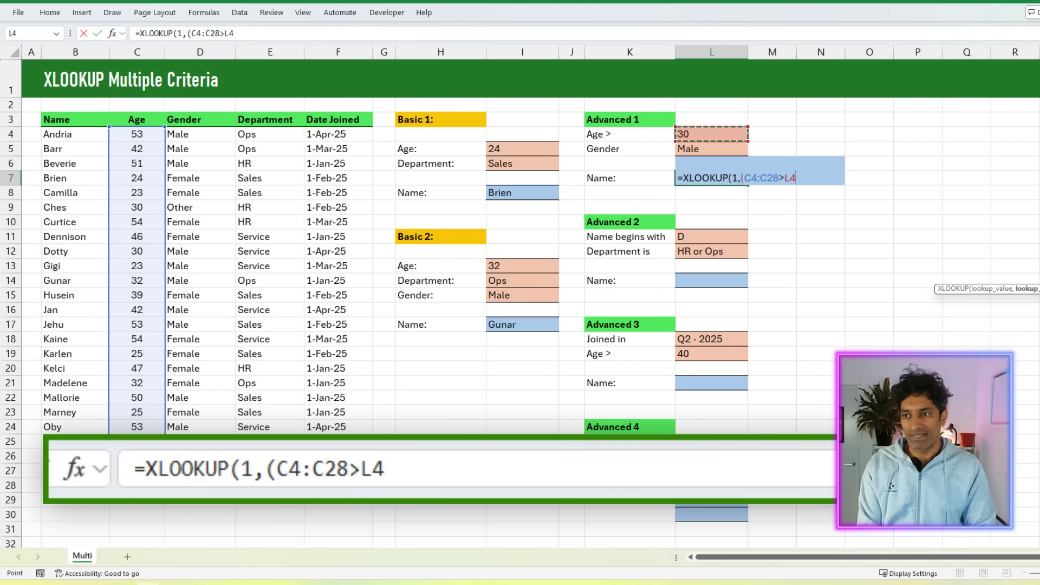
pyautogui.write(')*(')
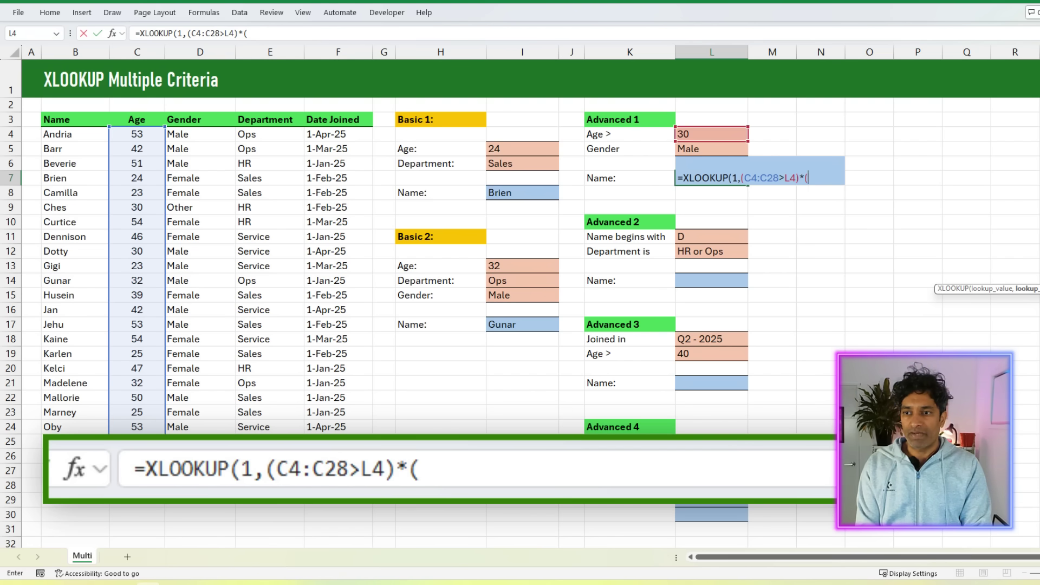
pyautogui.click(184, 134)
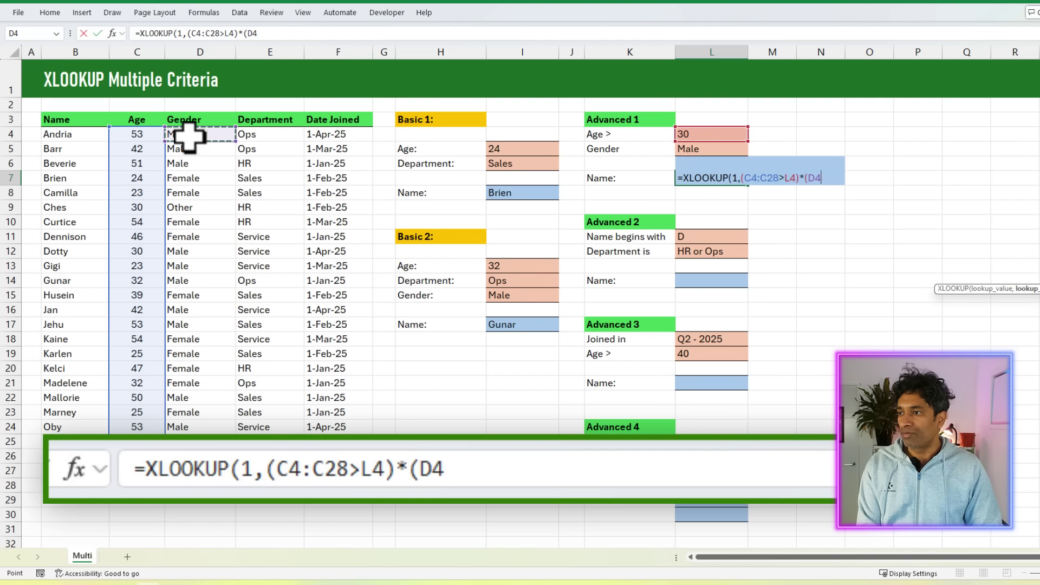
pyautogui.hotkey('ctrl', 'shift', 'Down')
pyautogui.write('=')
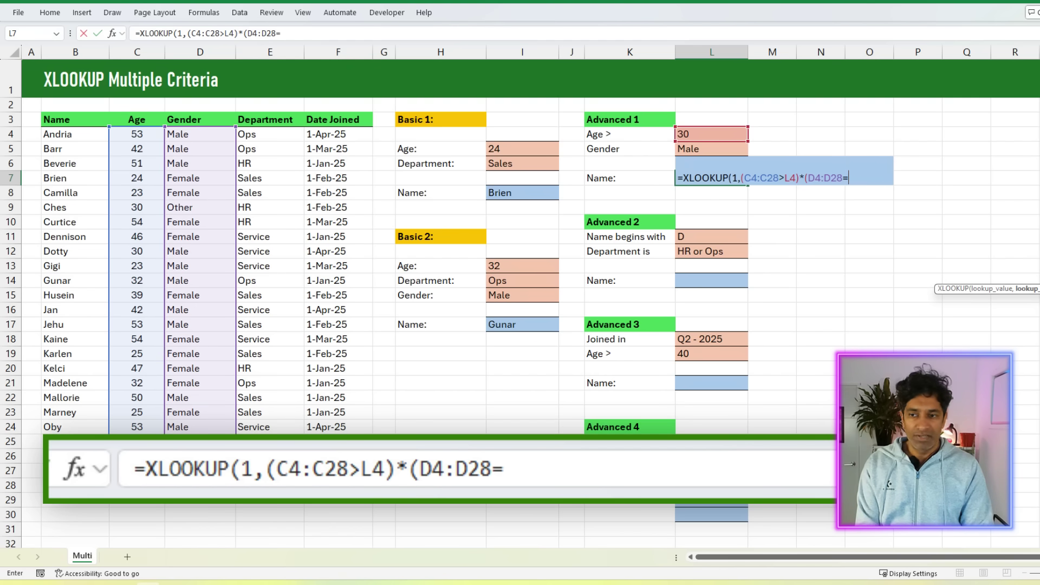
pyautogui.click(718, 147)
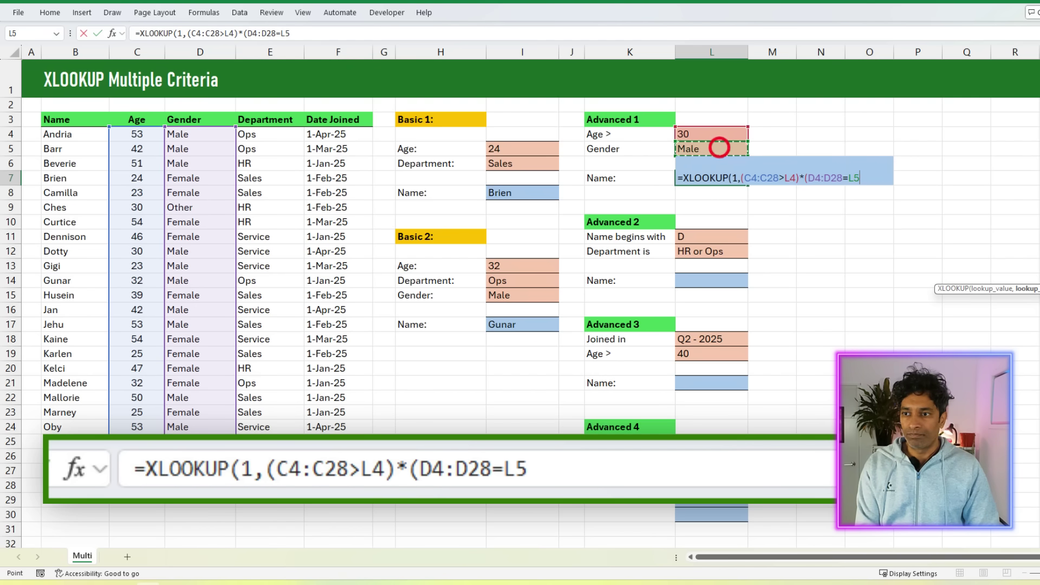
pyautogui.write('),')
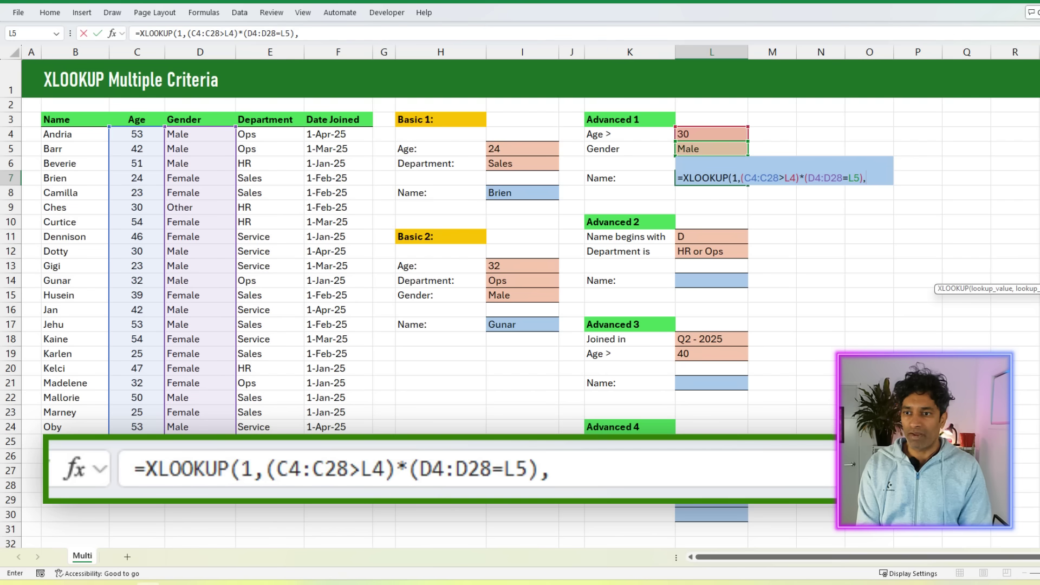
pyautogui.moveTo(59, 136); pyautogui.dragTo(78, 486)
pyautogui.press('Return')
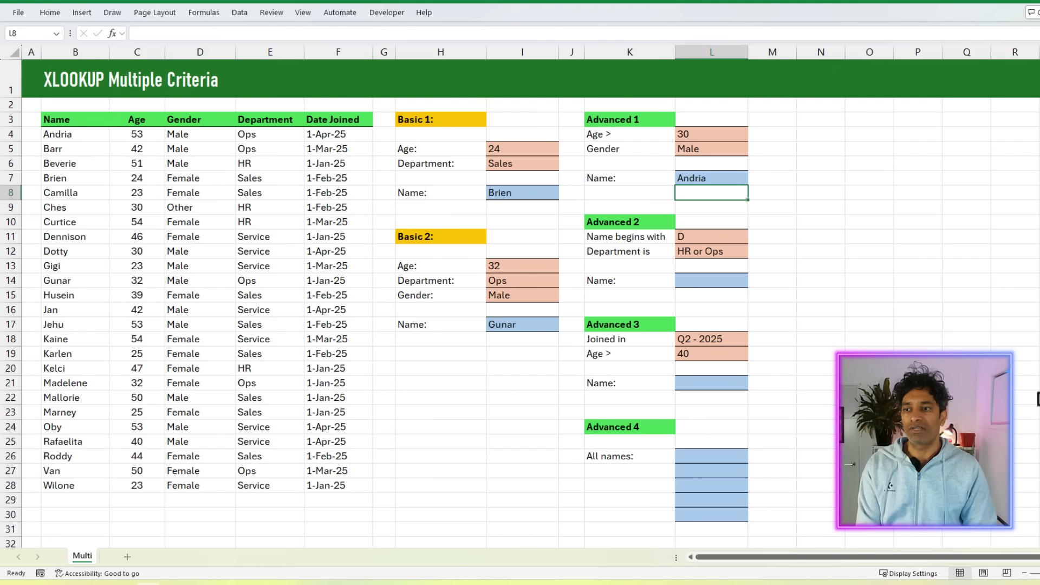
# Check L7's formula, annotate Andria's and Barr's rows, then clear the ink
pyautogui.click(715, 179)
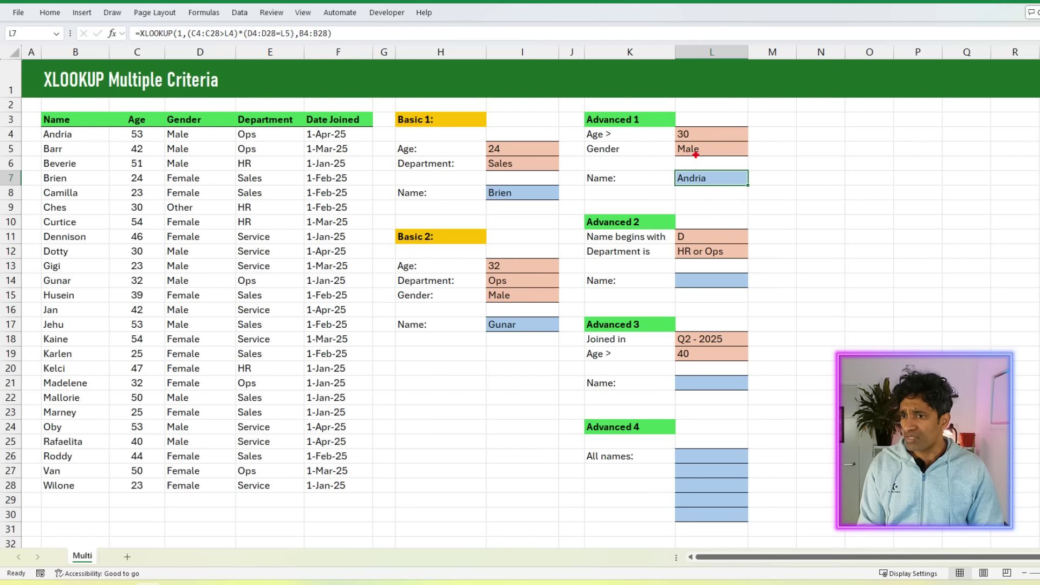
pyautogui.moveTo(35, 126)
pyautogui.mouseDown()
pyautogui.moveTo(74, 144)
pyautogui.moveTo(274, 144)
pyautogui.mouseUp()
pyautogui.moveTo(139, 135); pyautogui.dragTo(204, 132)
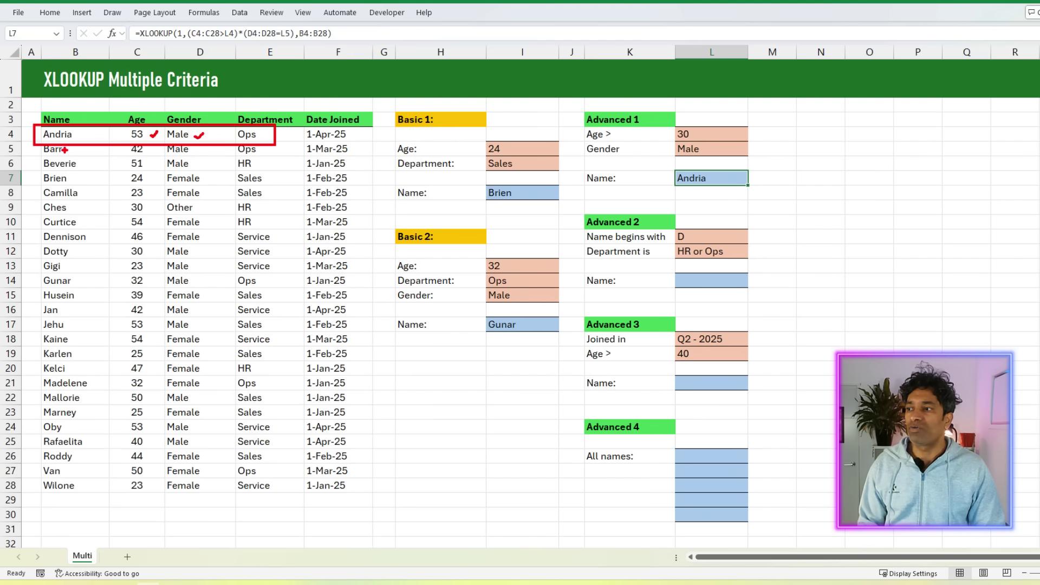
pyautogui.moveTo(67, 151); pyautogui.dragTo(188, 154)
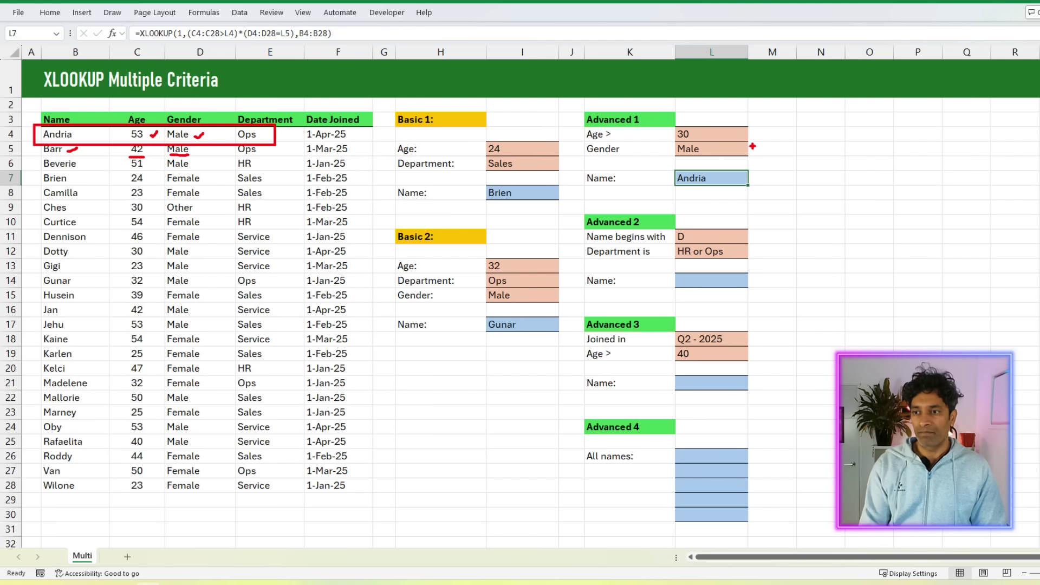
pyautogui.press('Escape')
pyautogui.click(727, 135)
# Raise the L4 age threshold to 50, then to 54 after checking Andria's age of 53
pyautogui.write('50')
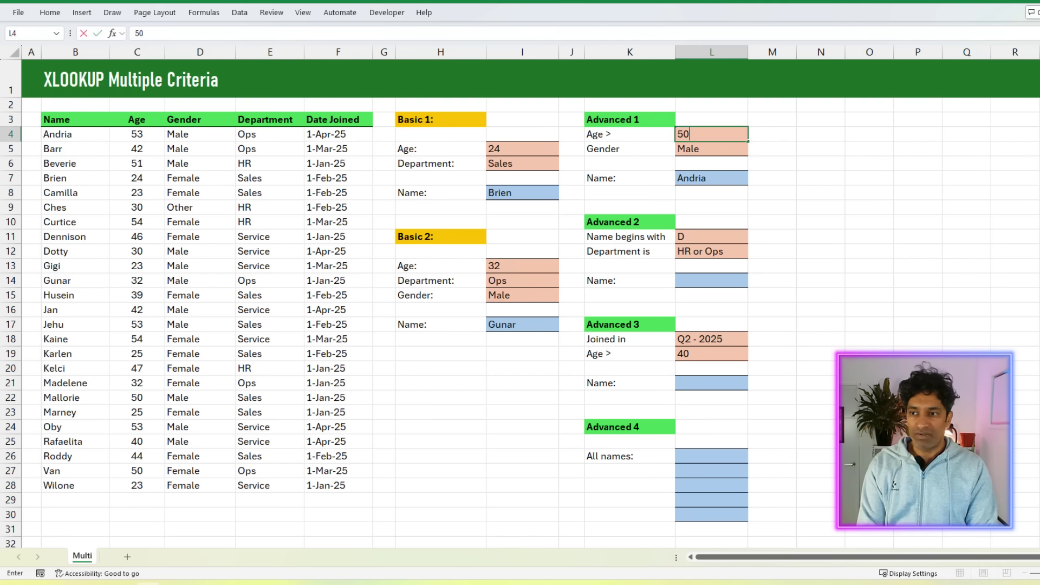
pyautogui.press('Return')
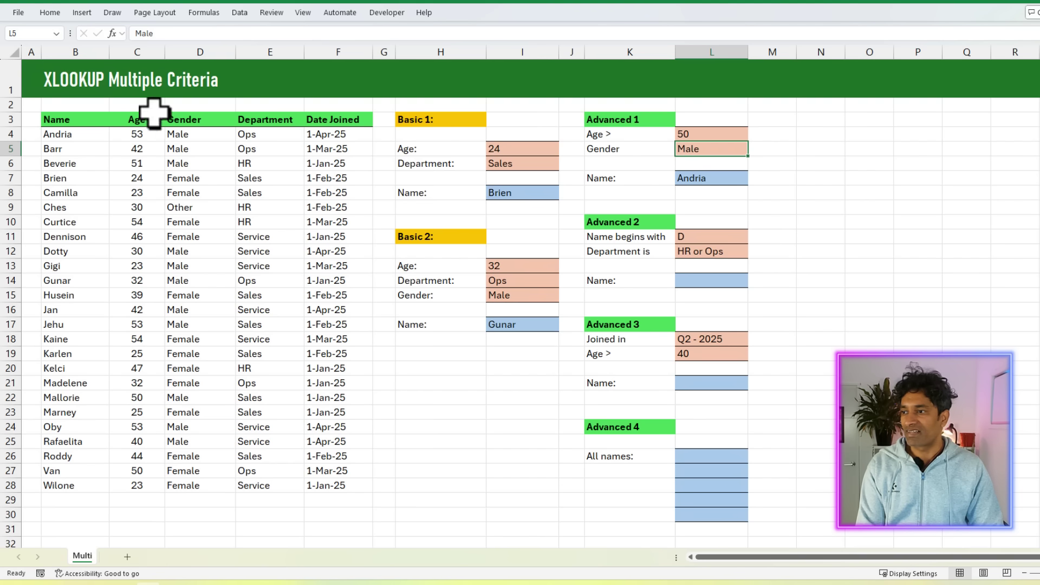
pyautogui.click(138, 132)
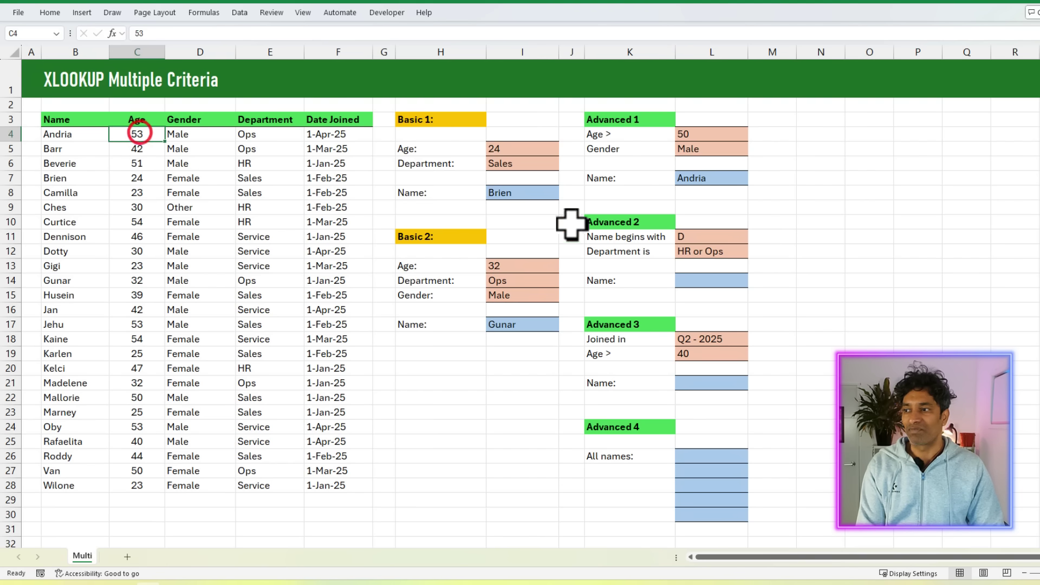
pyautogui.click(720, 135)
pyautogui.write('54')
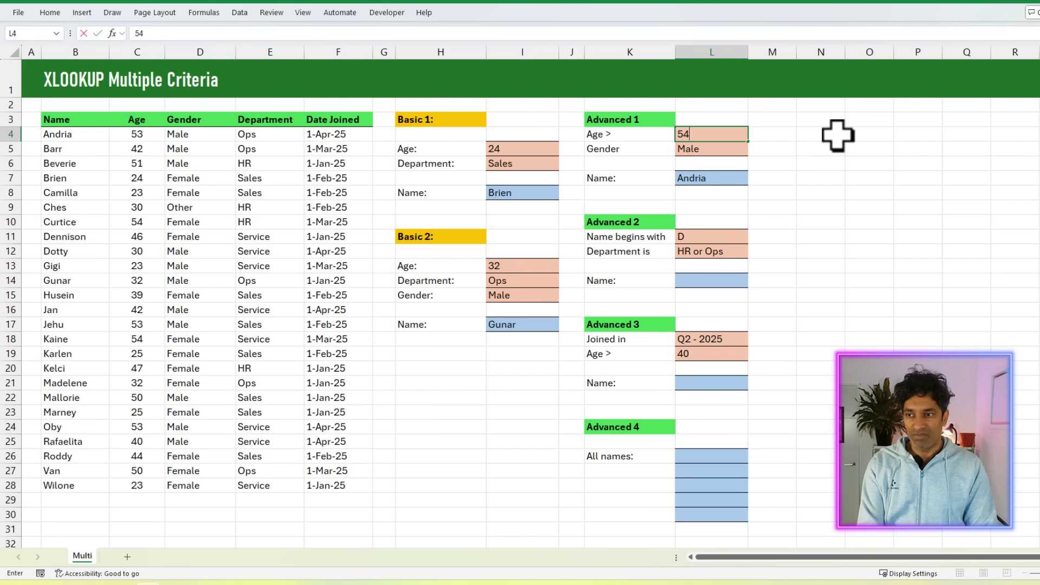
pyautogui.press('Return')
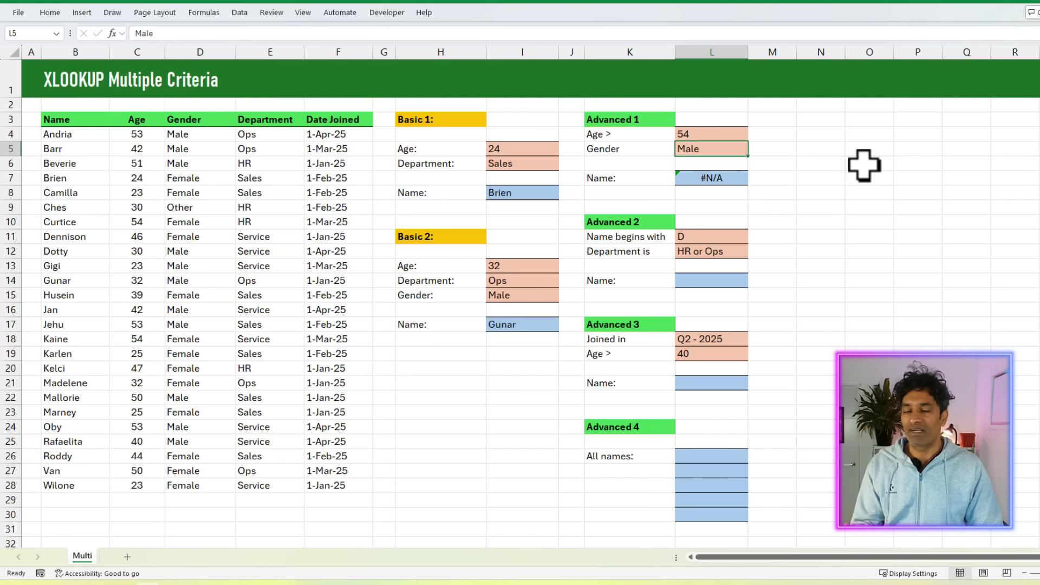
# Edit L7, try an if_not_found comma, then restore and recommit the formula showing #N/A
pyautogui.click(705, 183)
pyautogui.press('F2')
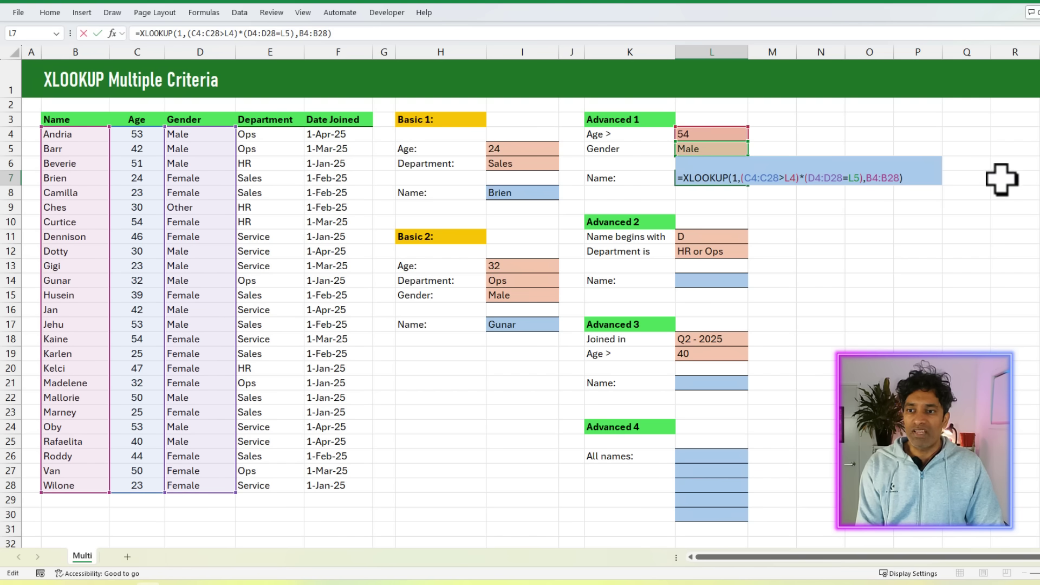
pyautogui.press('BackSpace')
pyautogui.write(',')
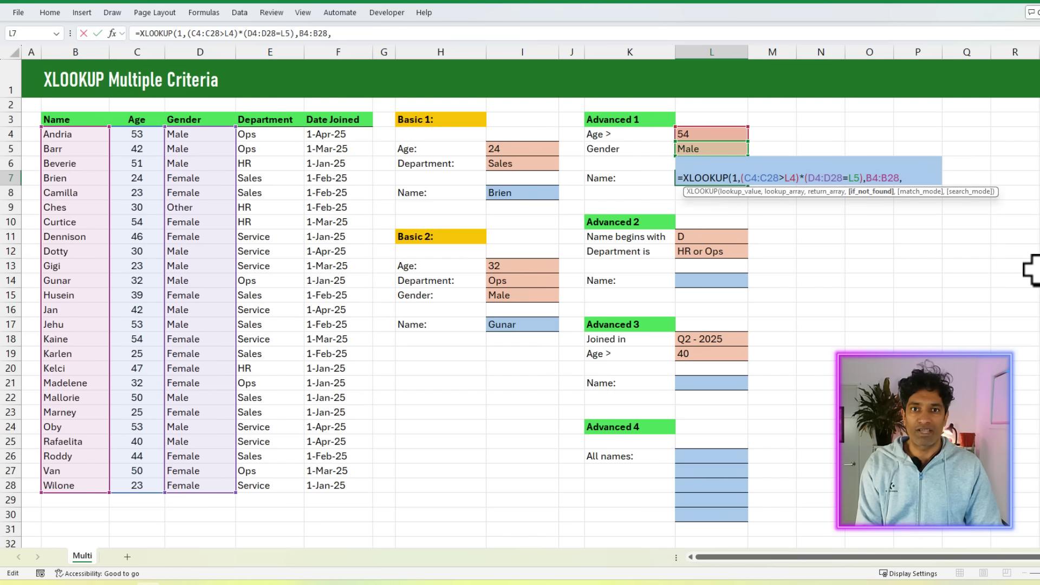
pyautogui.press('BackSpace')
pyautogui.write(')')
pyautogui.hotkey('ctrl', 'Return')
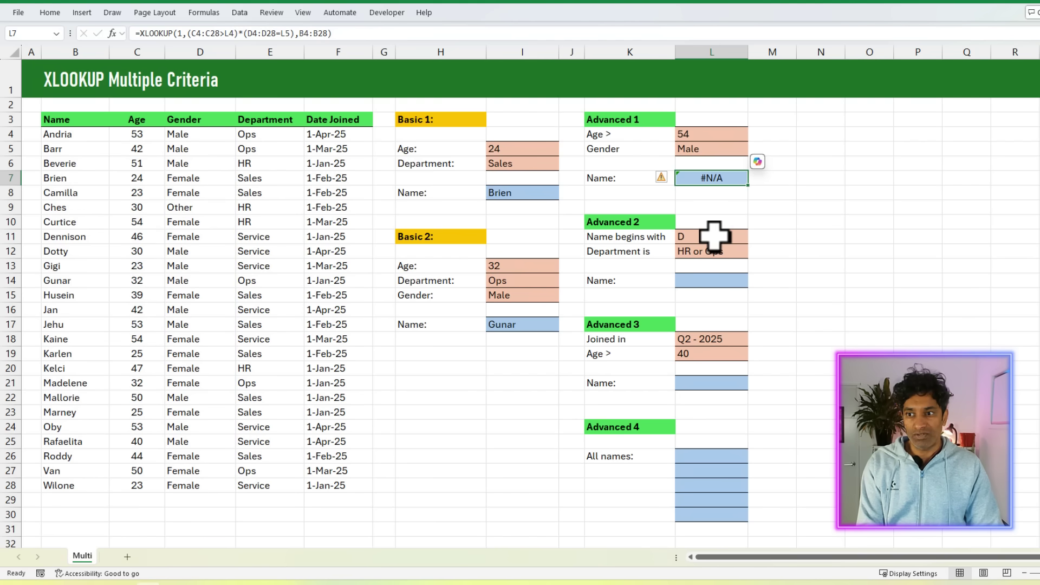
pyautogui.click(734, 232)
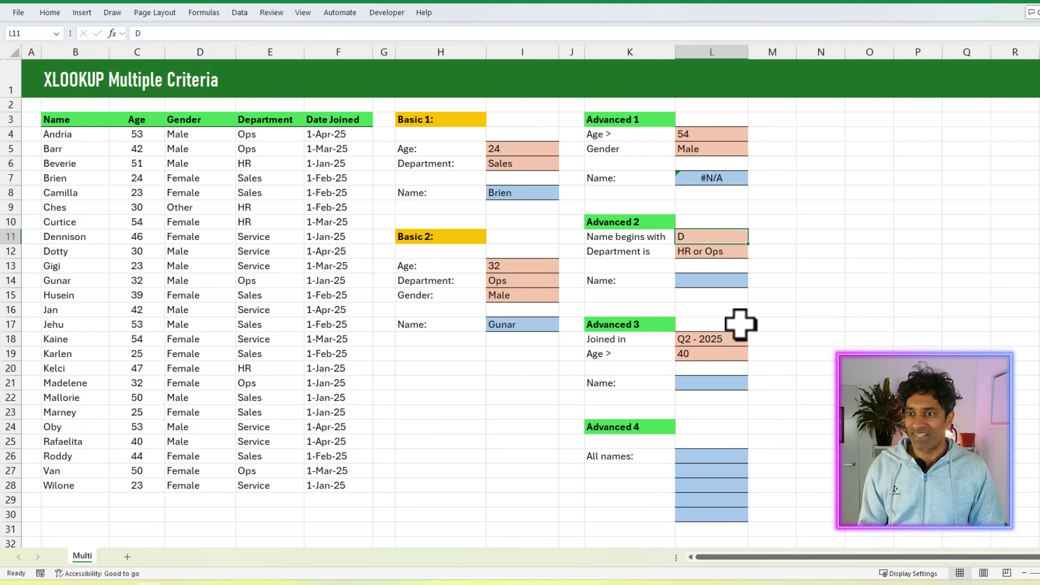
# In L14 type =XLOOKUP(1,(LEFT(B4:B28,1)=L11)*( for the first-letter condition
pyautogui.click(726, 281)
pyautogui.write('=XLOOKUP(1,')
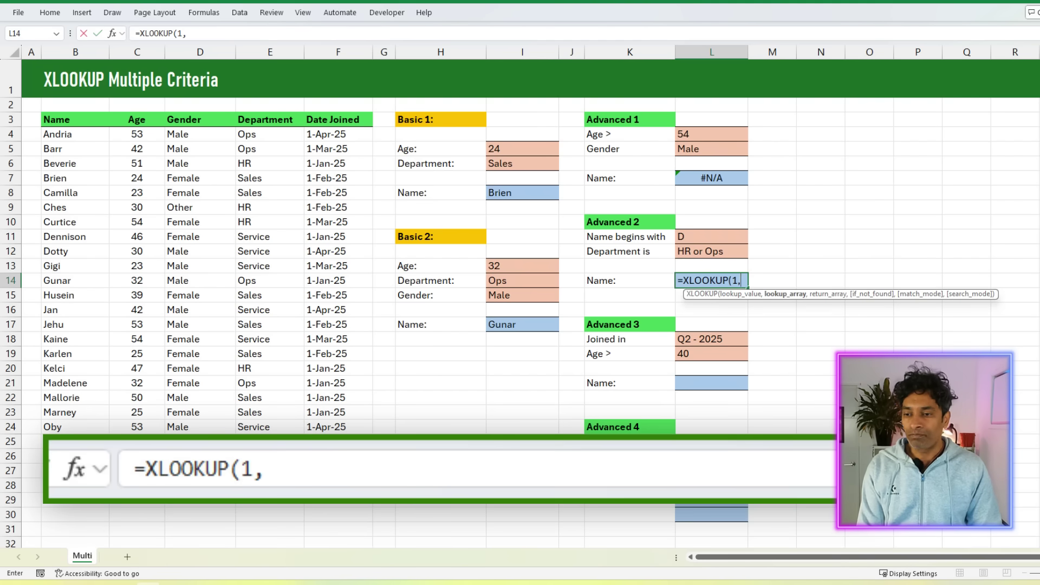
pyautogui.write('(')
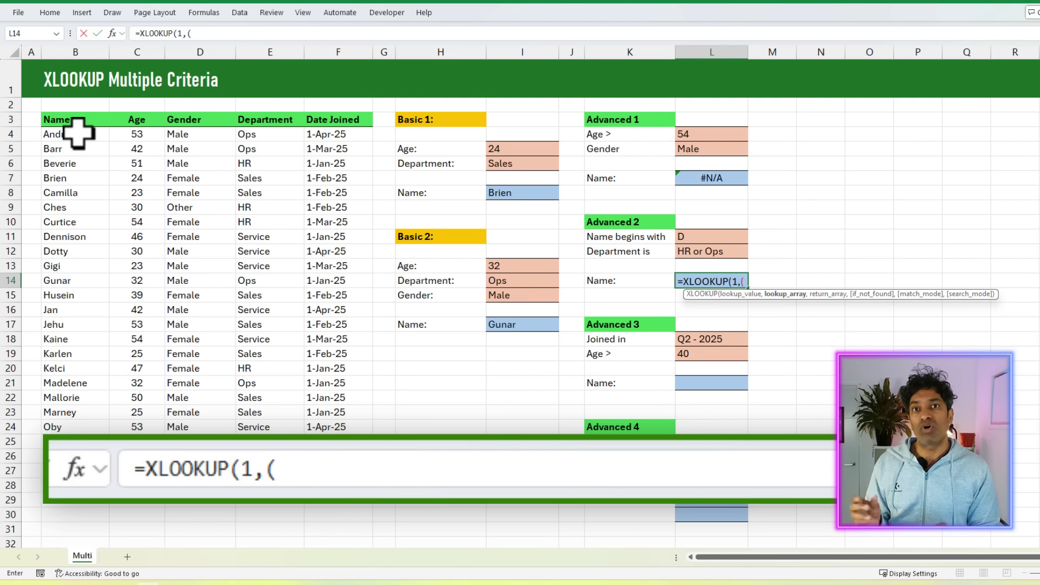
pyautogui.write('l')
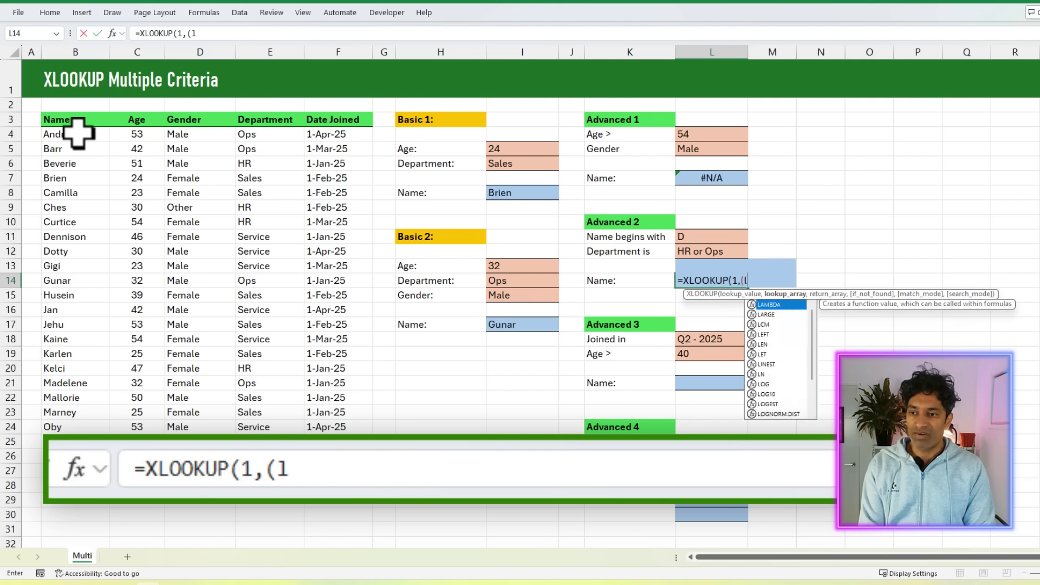
pyautogui.write('e')
pyautogui.press('Tab')
pyautogui.click(86, 130)
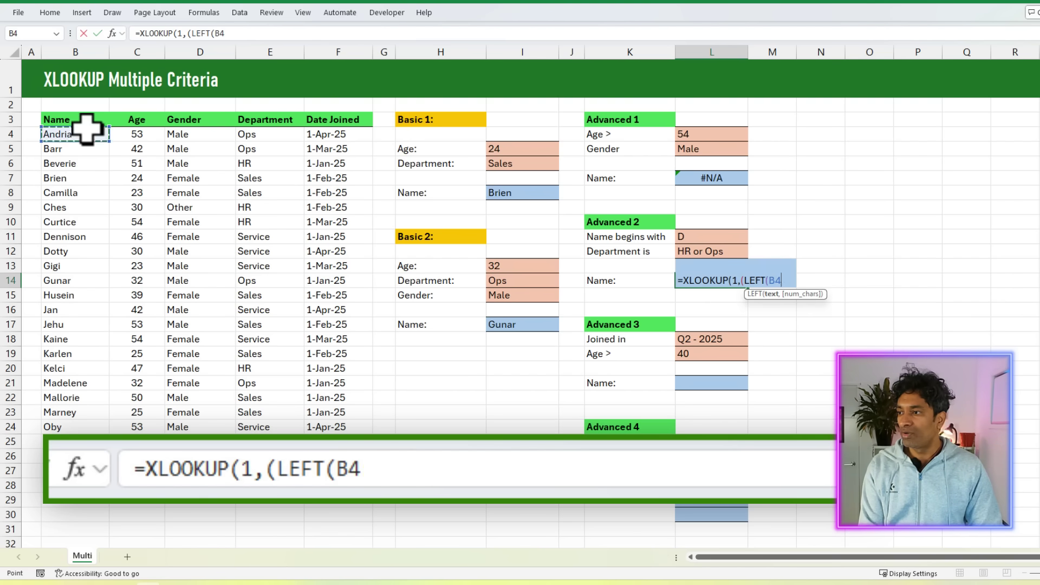
pyautogui.moveTo(86, 130); pyautogui.dragTo(104, 485)
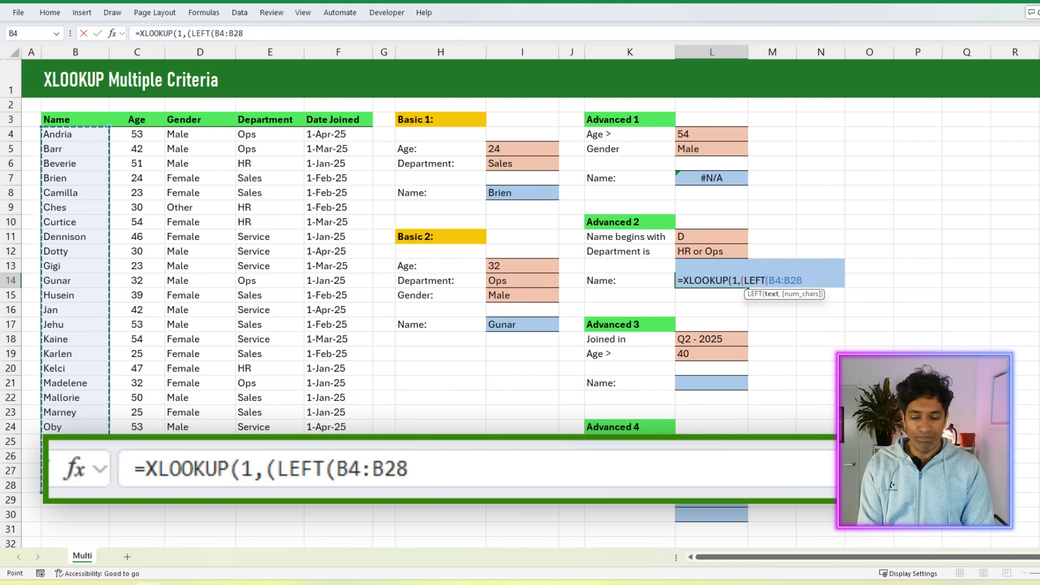
pyautogui.write(',1)=')
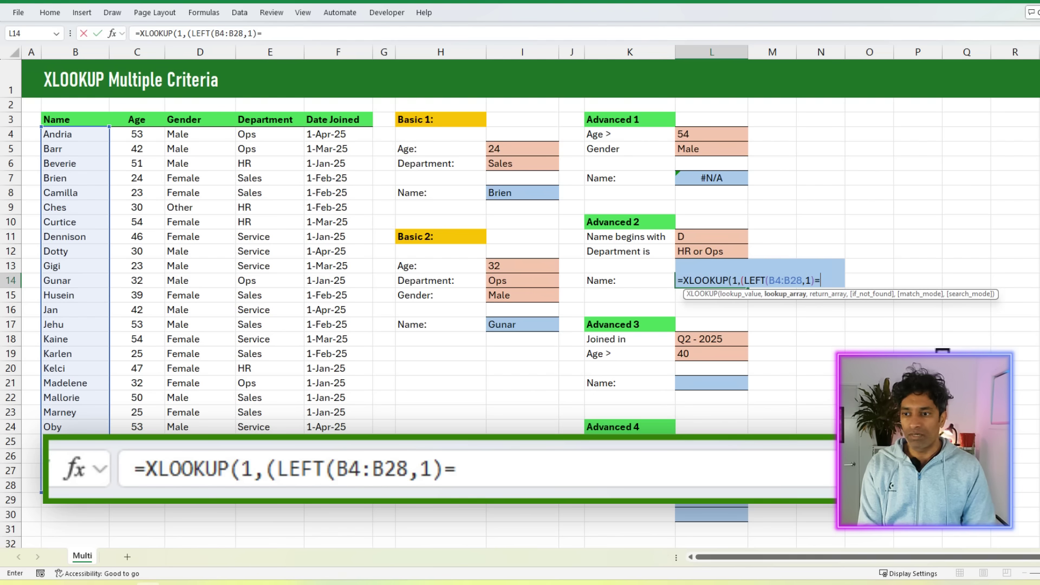
pyautogui.click(731, 237)
pyautogui.write(')')
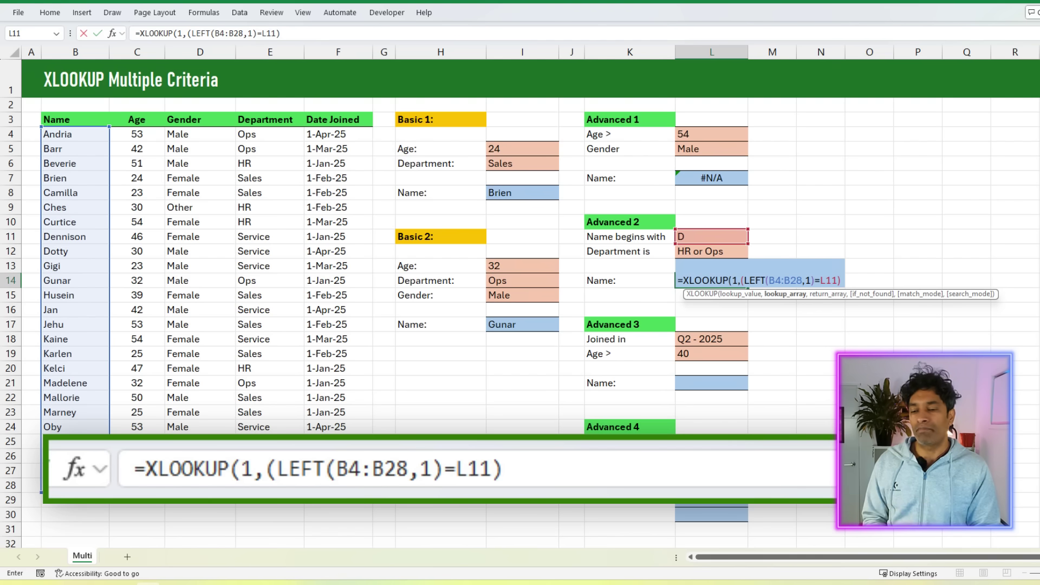
pyautogui.write('*')
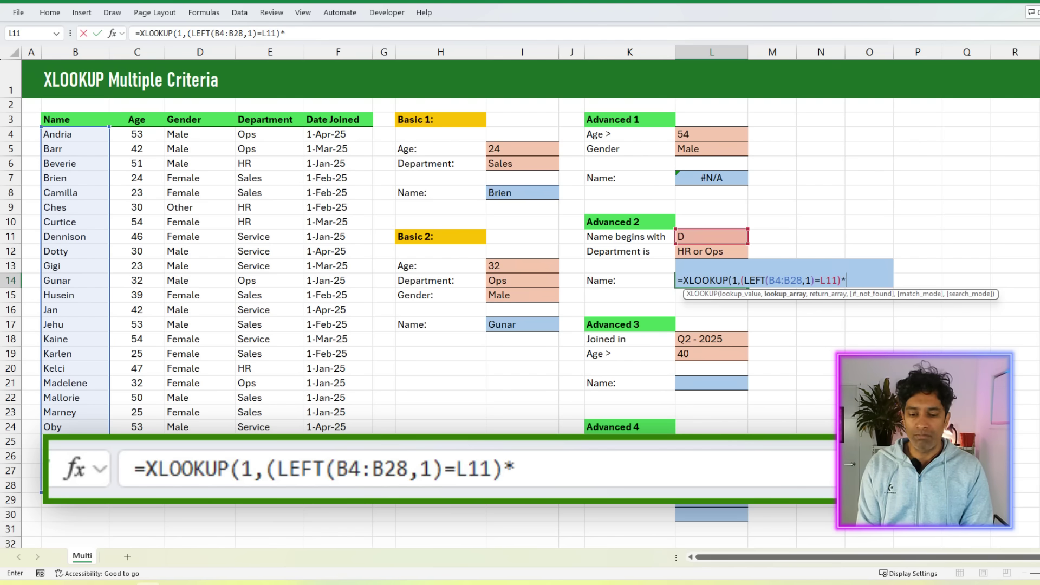
pyautogui.write('(')
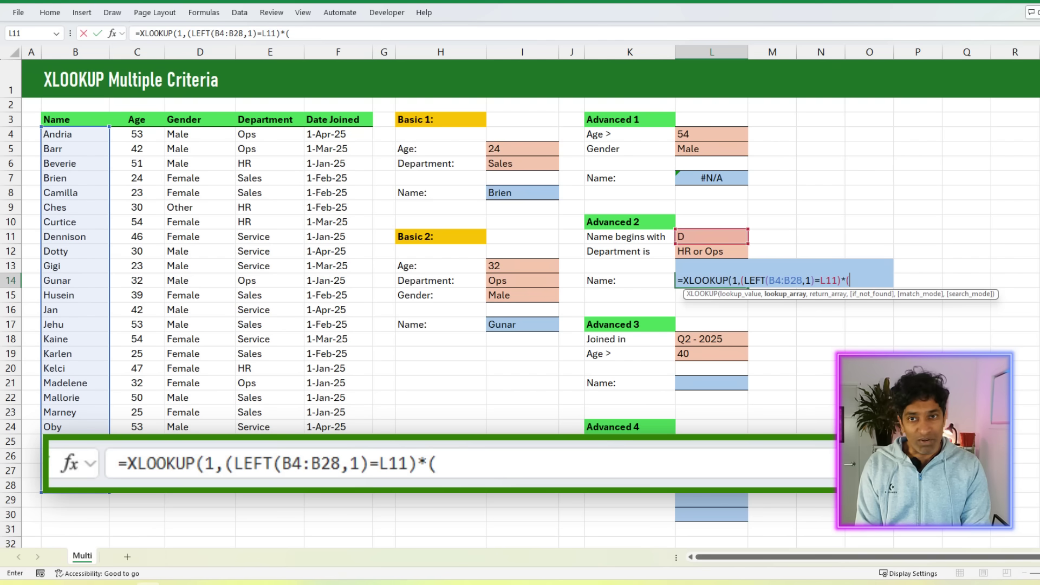
# Append ((E4:E28="HR")+(E4:E28="Ops")) to the L14 formula
pyautogui.write('(')
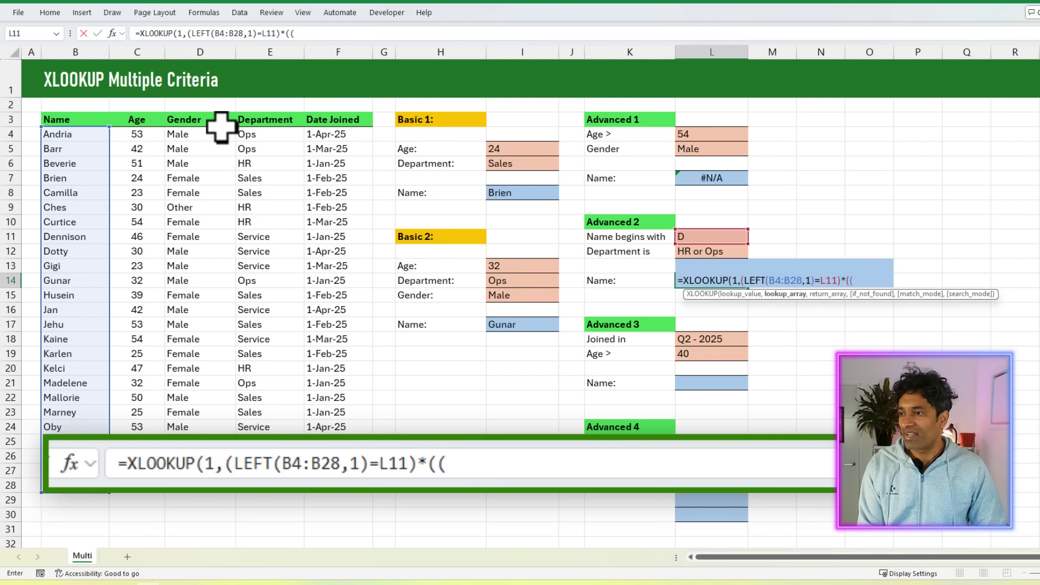
pyautogui.moveTo(270, 134); pyautogui.dragTo(256, 496)
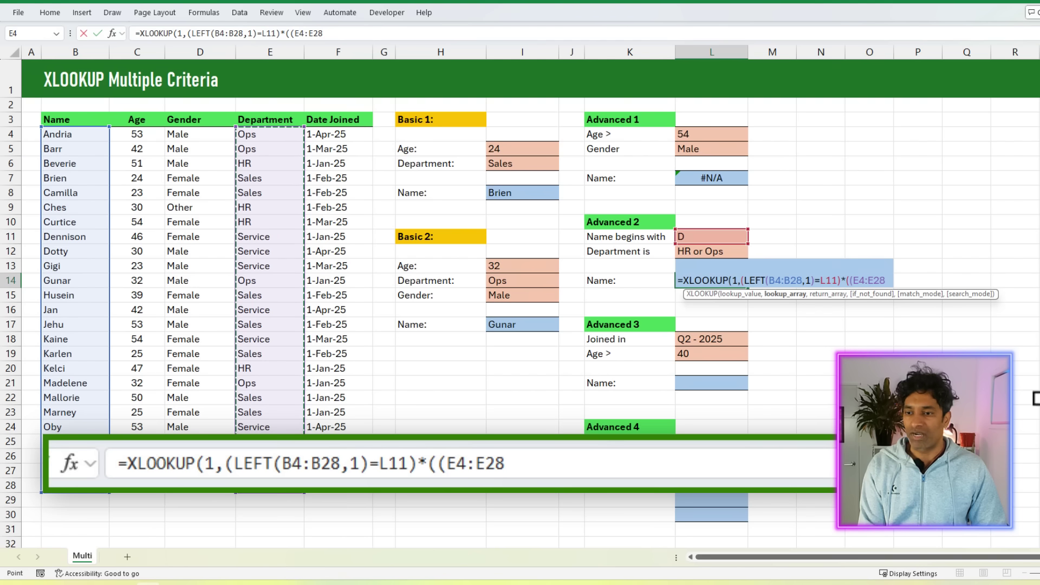
pyautogui.write('="HR"')
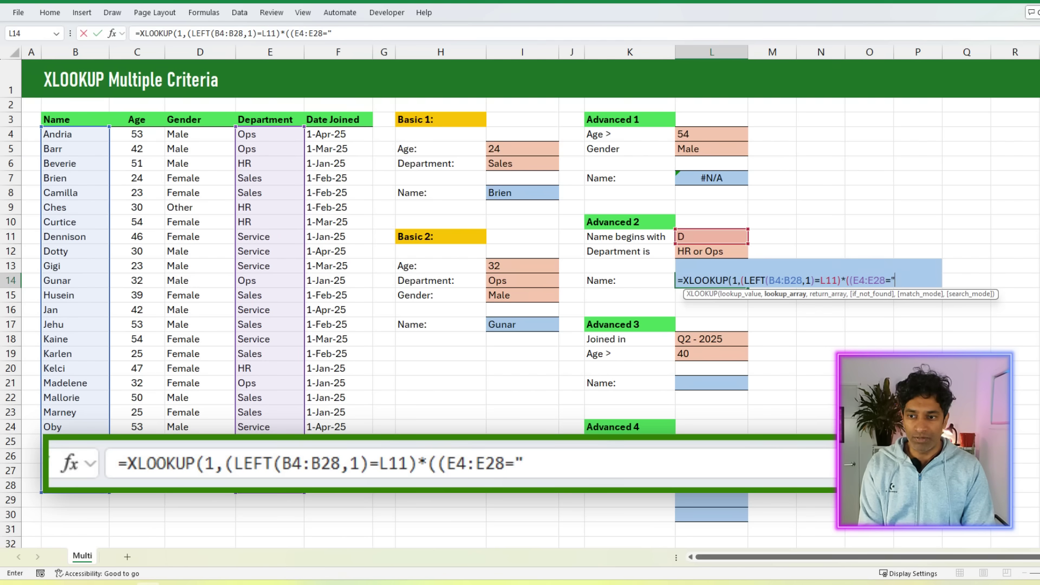
pyautogui.write(')+')
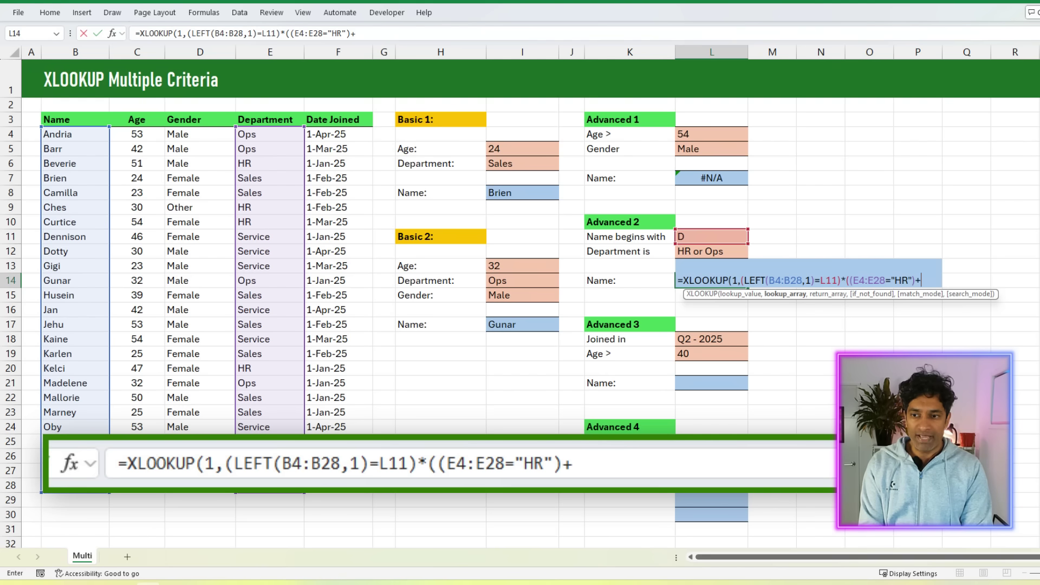
pyautogui.write('(')
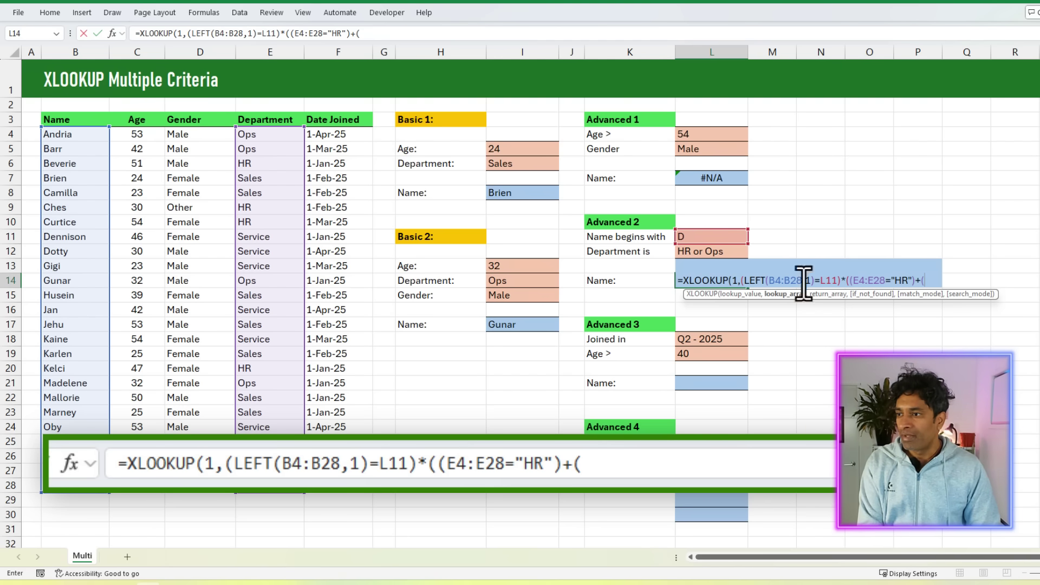
pyautogui.moveTo(255, 134); pyautogui.dragTo(249, 485)
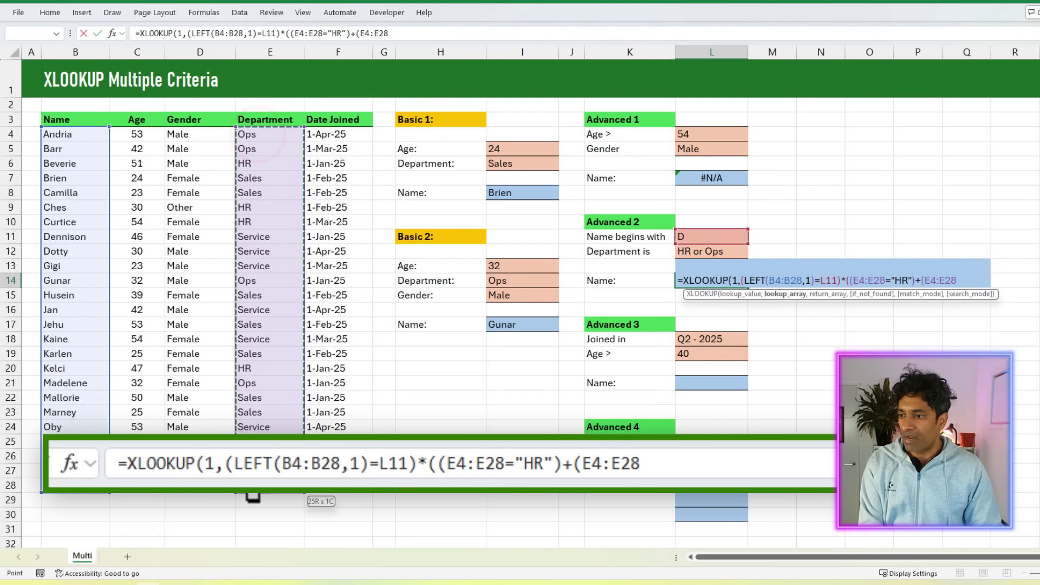
pyautogui.write('="O')
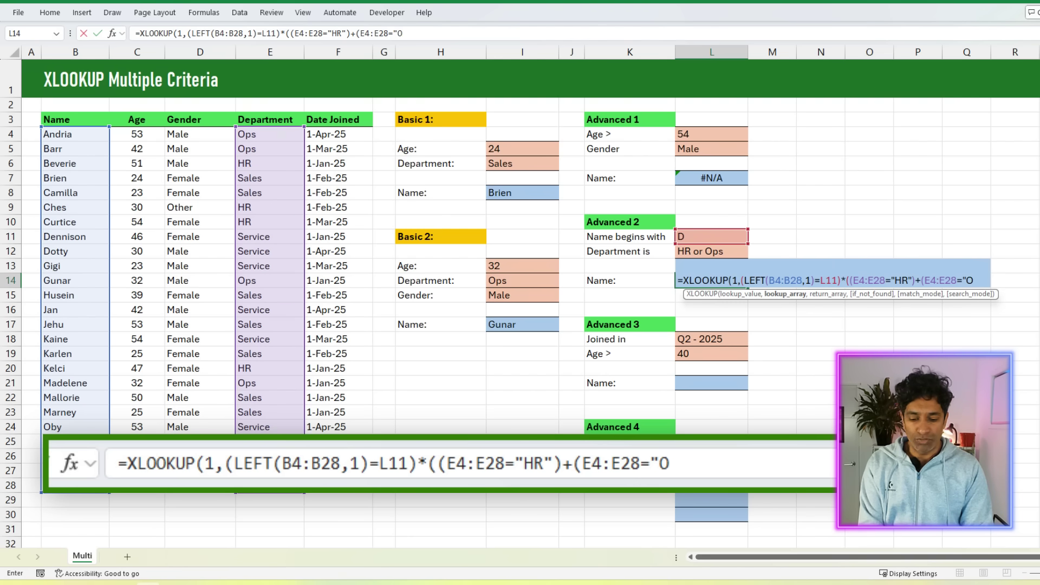
pyautogui.write('ps")')
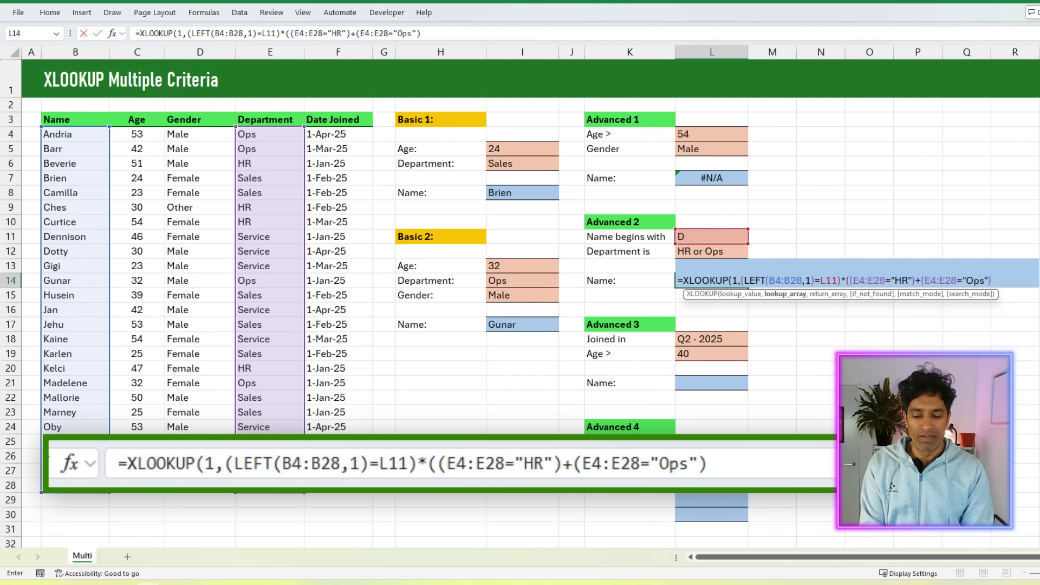
pyautogui.write(')')
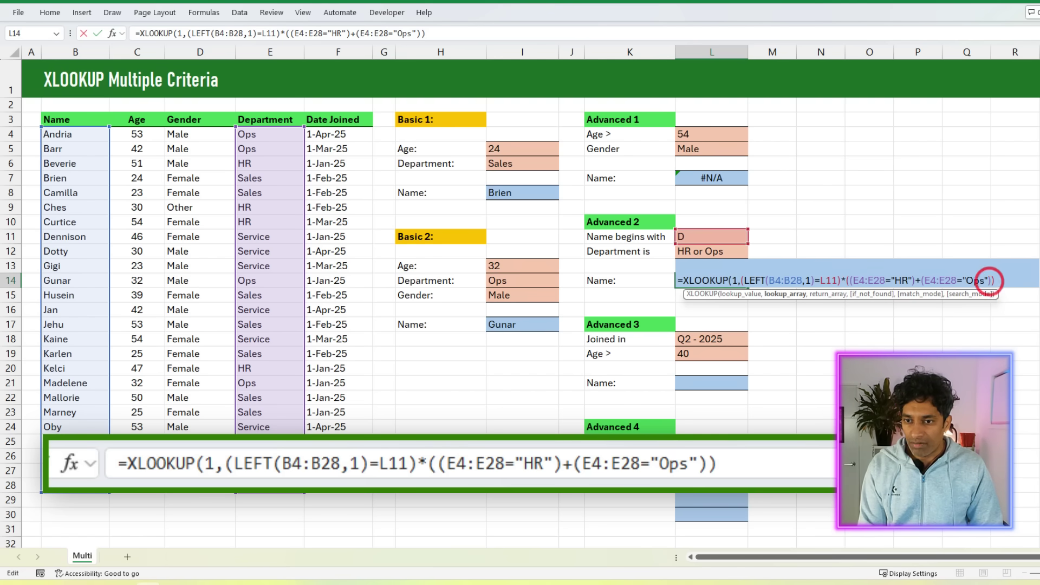
# Finish the Advanced 2 XLOOKUP with return array B4:B28 and commit it; the result shows #N/A
pyautogui.moveTo(988, 282); pyautogui.dragTo(852, 281)
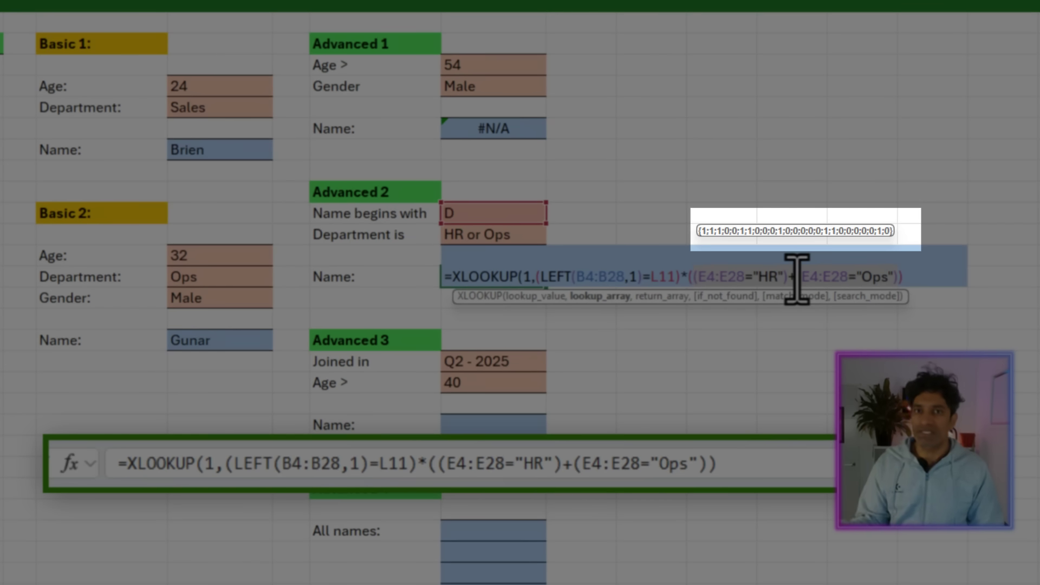
pyautogui.click(899, 277)
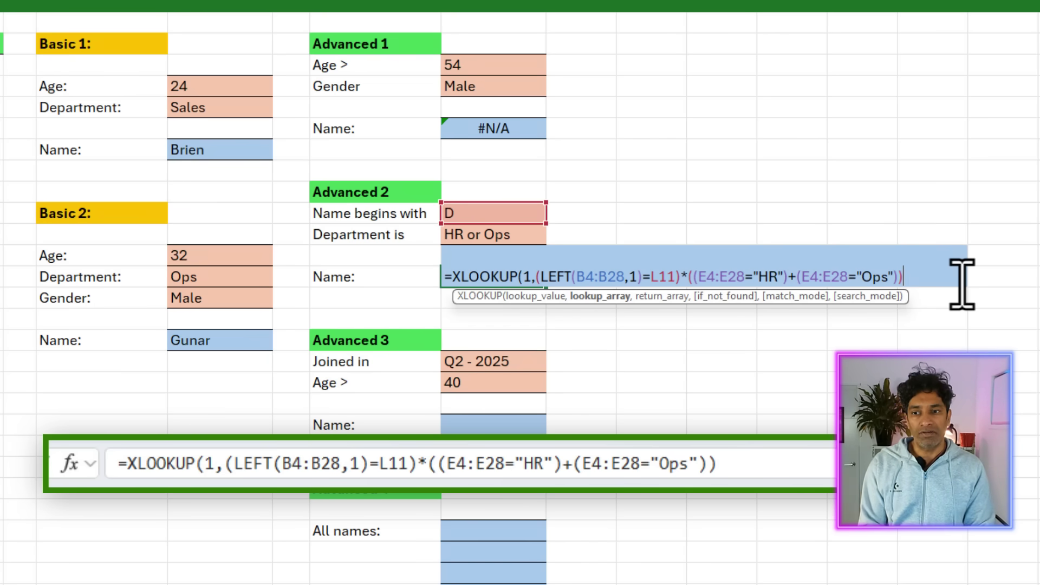
pyautogui.write(',B4:B28')
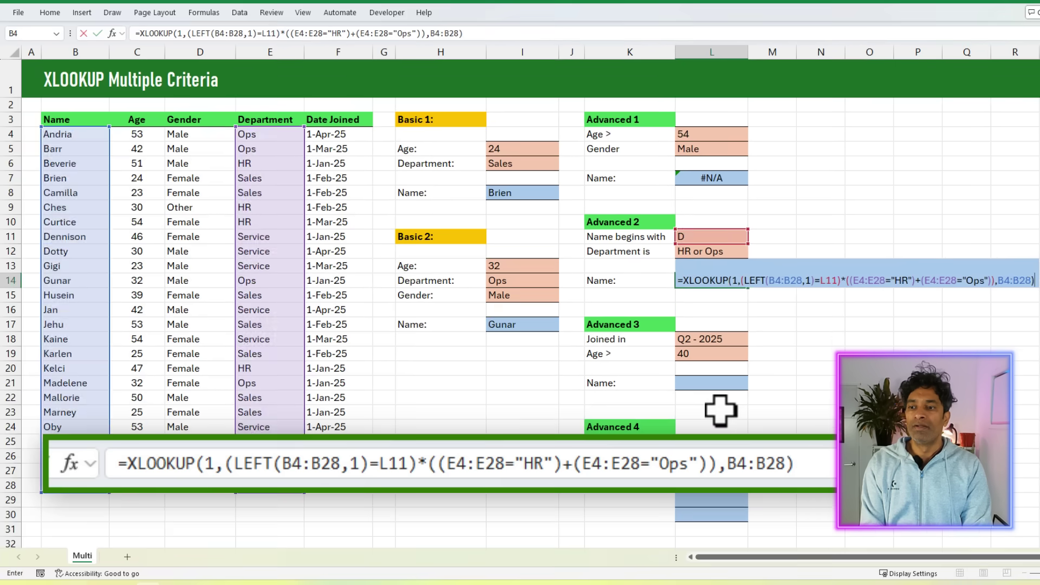
pyautogui.press('Return')
pyautogui.press('Up')
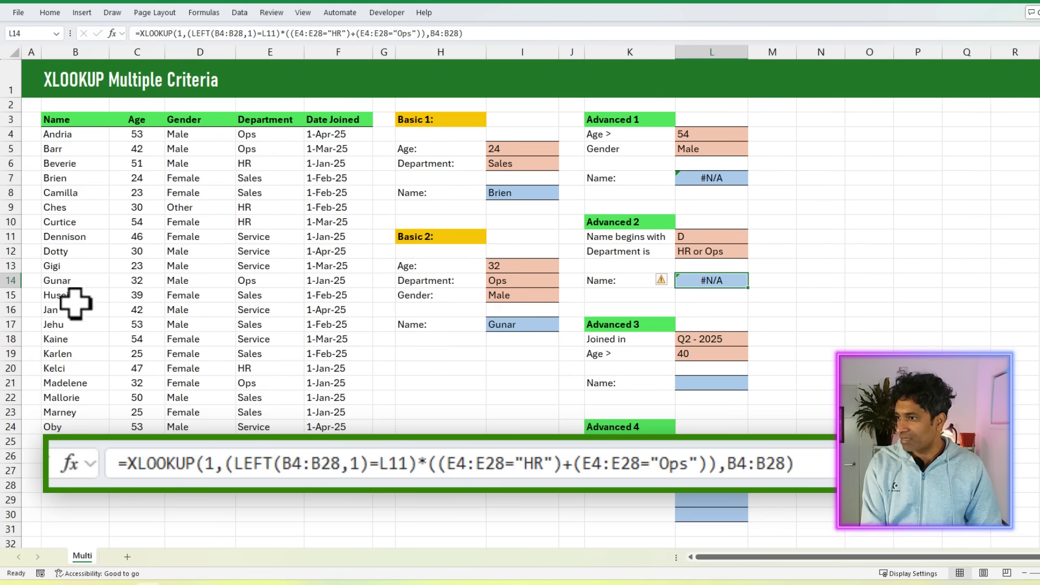
# Change the Advanced 2 starting letter to M so it returns Madelene, then select dates F4:F28
pyautogui.click(66, 236)
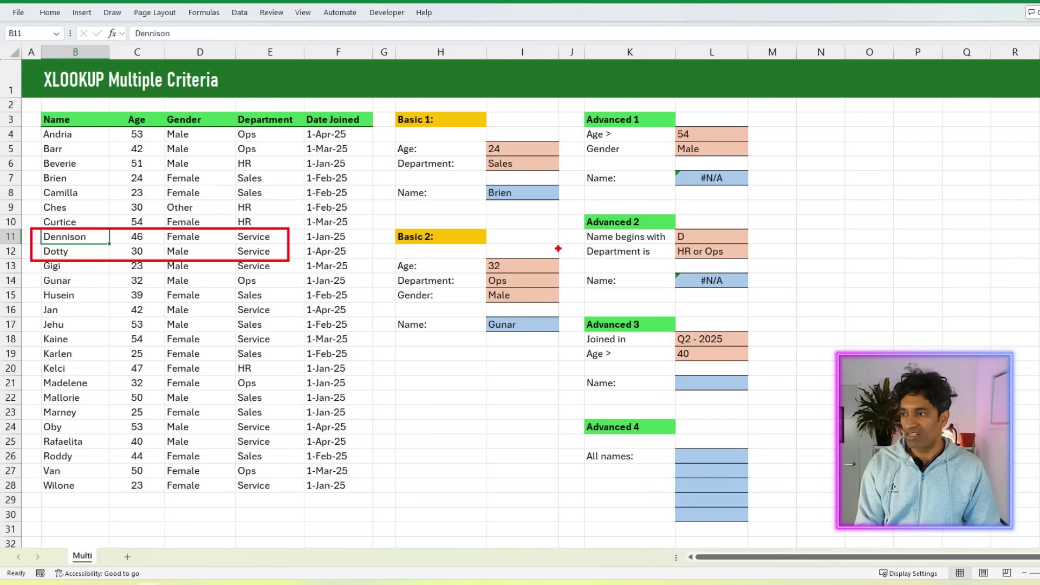
pyautogui.click(697, 236)
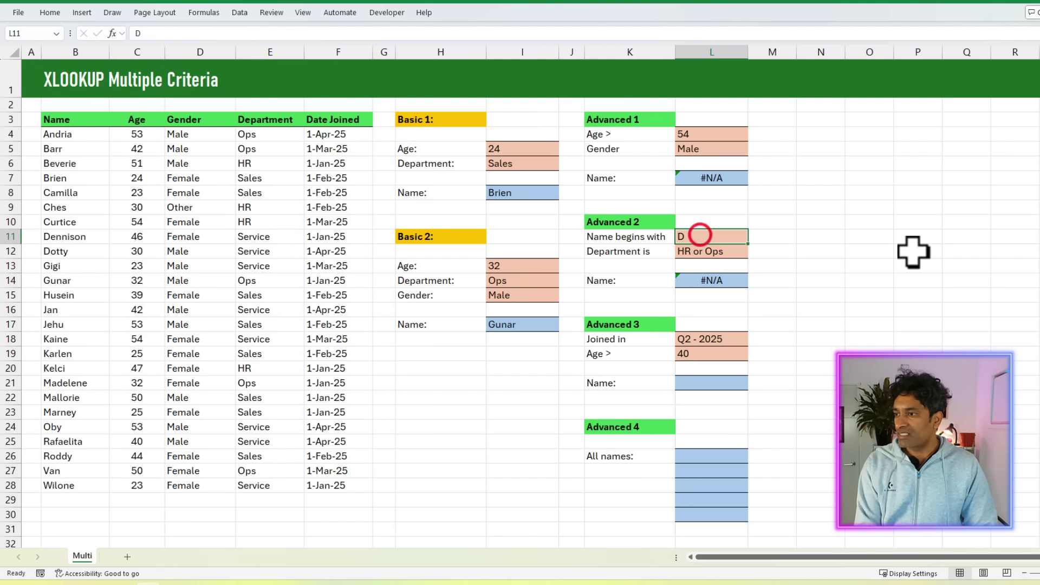
pyautogui.write('M')
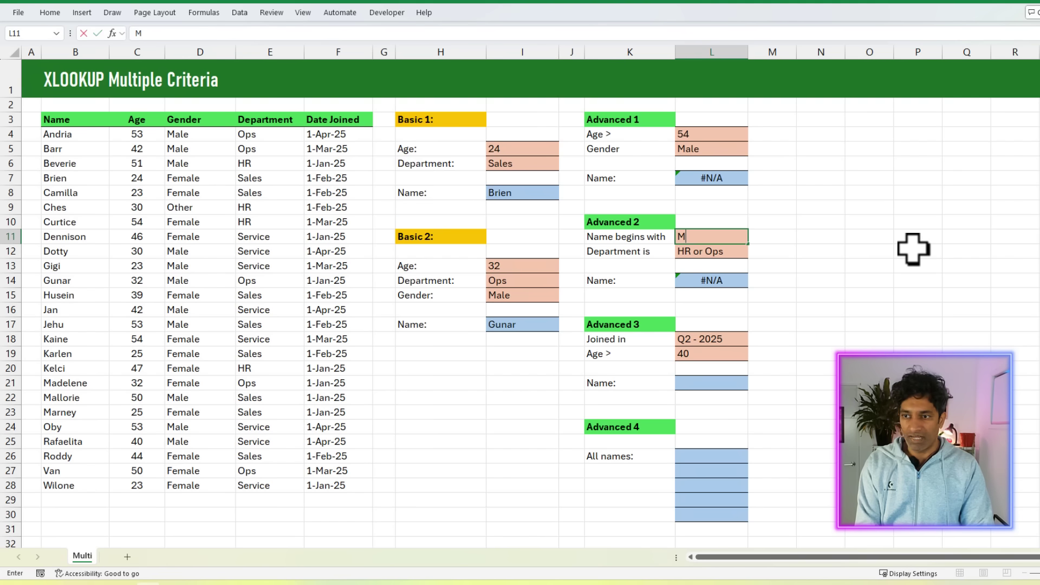
pyautogui.press('Return')
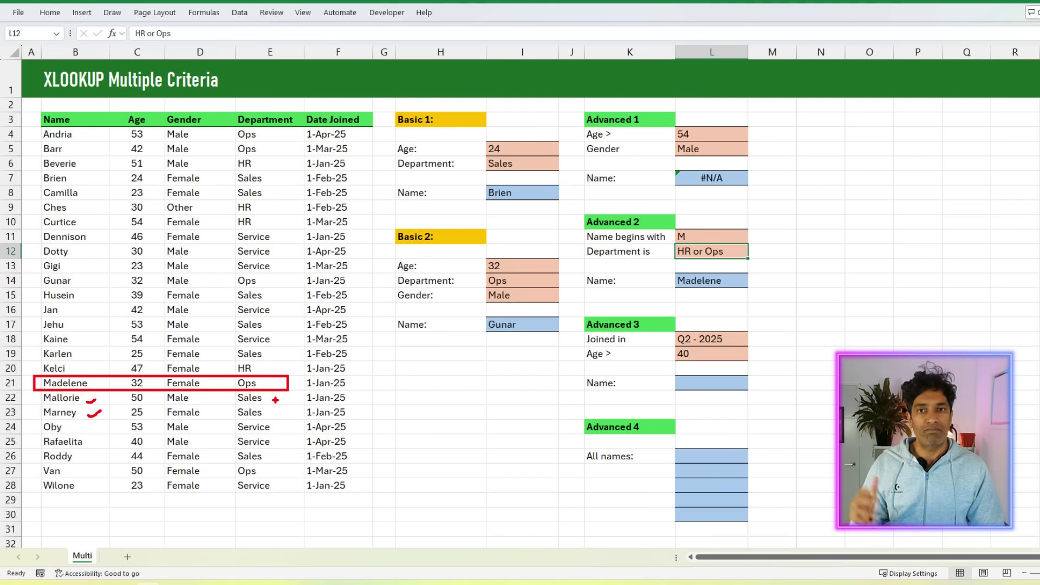
pyautogui.press('Escape')
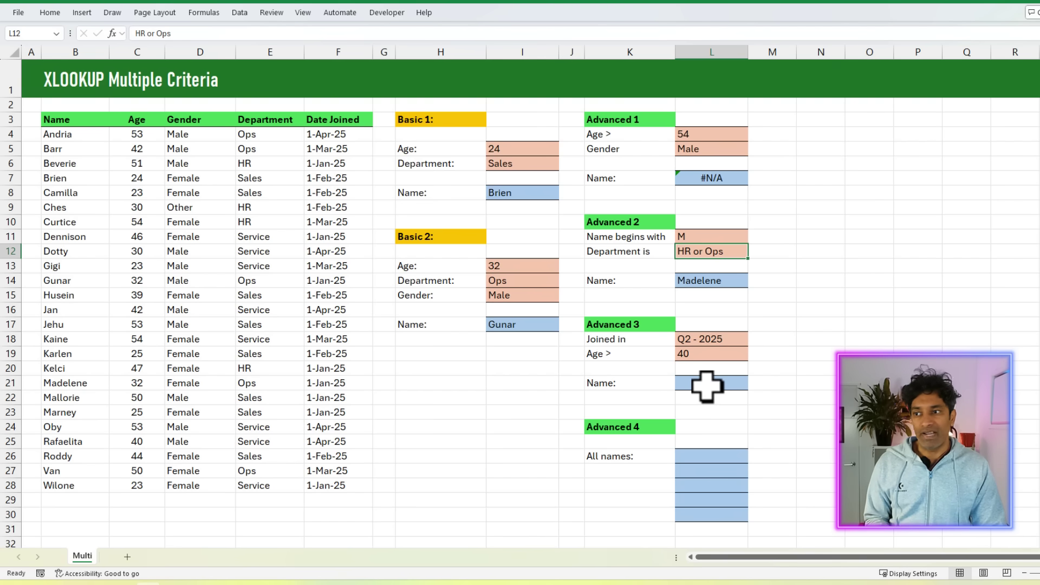
pyautogui.moveTo(327, 136); pyautogui.dragTo(339, 482)
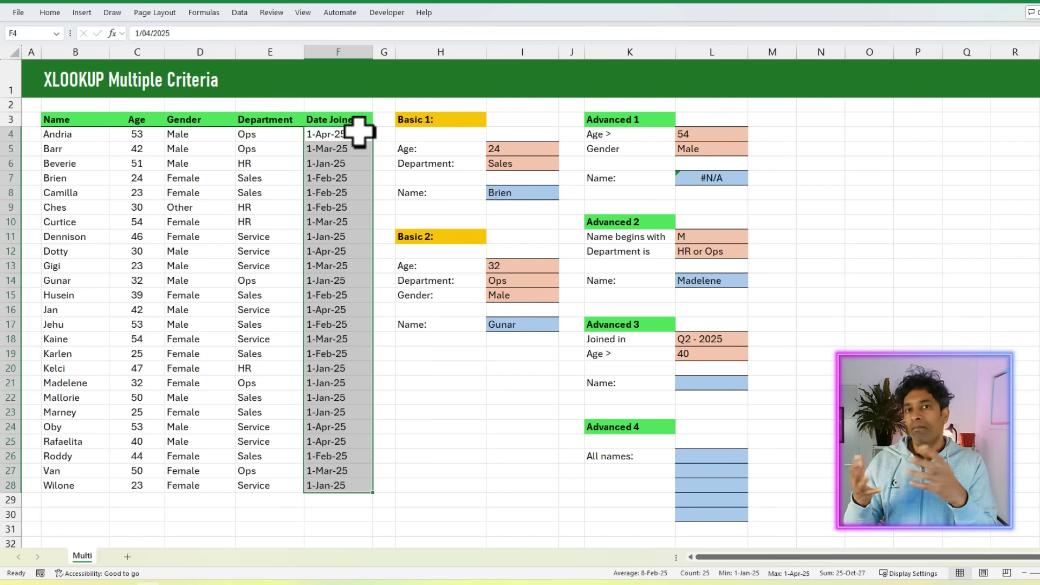
# Start the Advanced 3 formula in L21 with =XLOOKUP(1,(C4:C28>L19)
pyautogui.click(728, 383)
pyautogui.write('=XLOOKUP(')
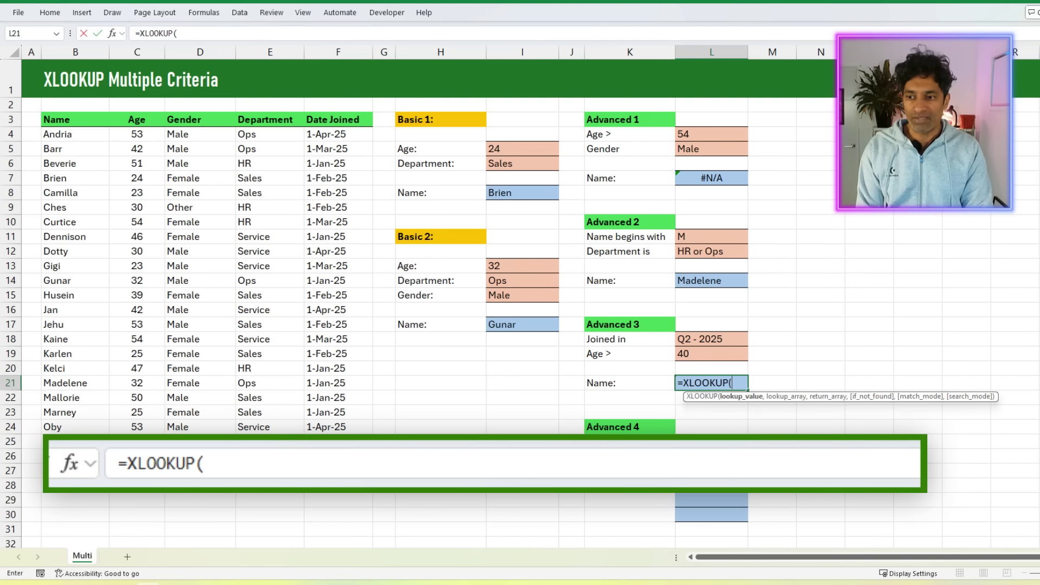
pyautogui.write('1,(')
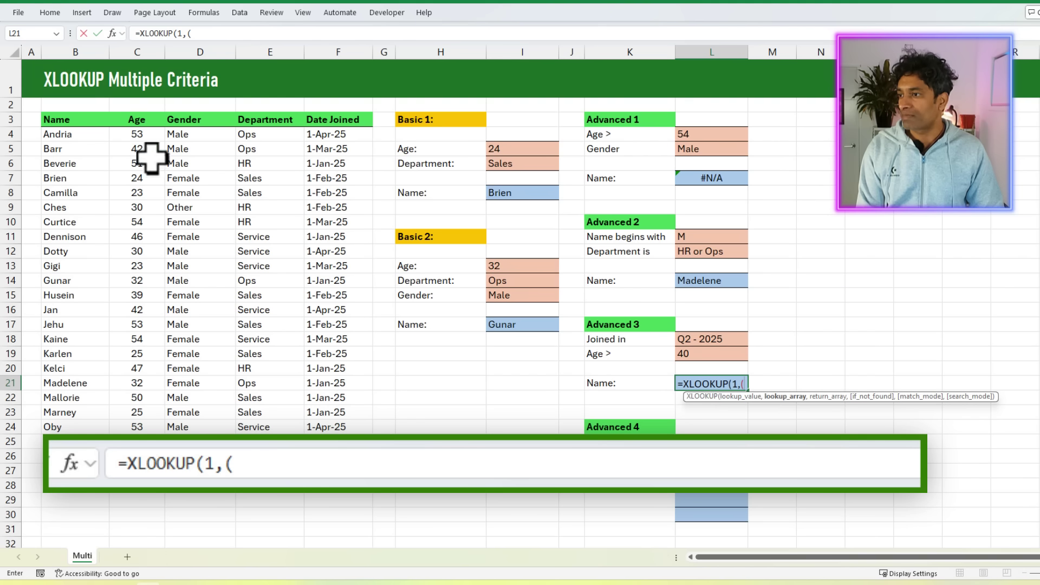
pyautogui.moveTo(139, 135); pyautogui.dragTo(137, 485)
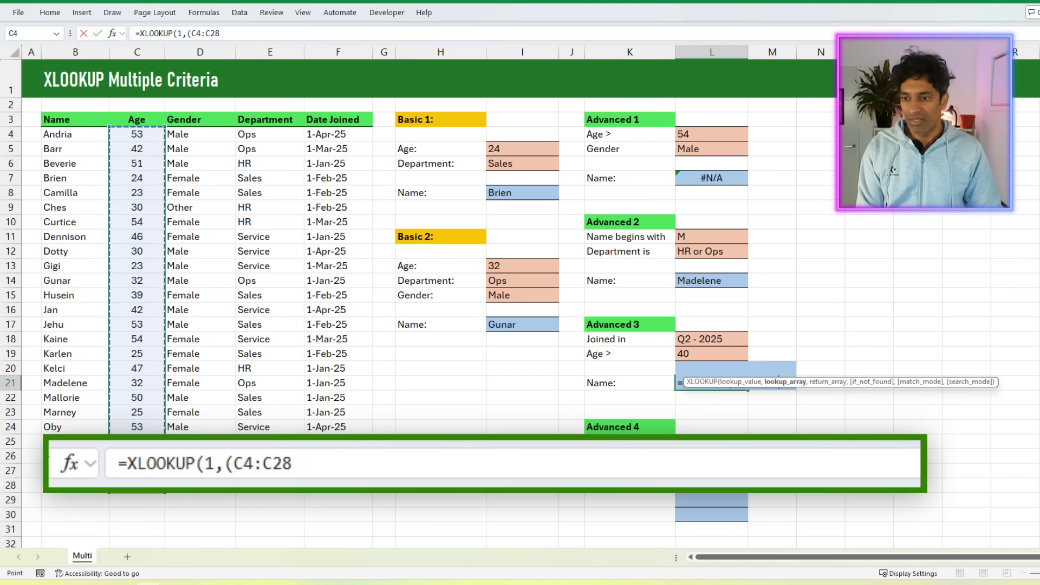
pyautogui.write('>')
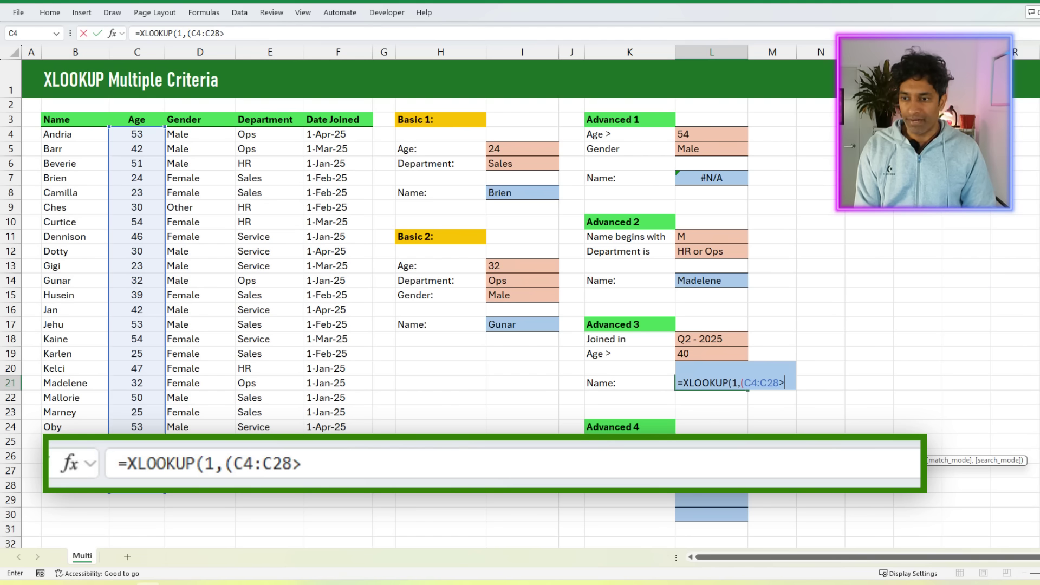
pyautogui.click(711, 353)
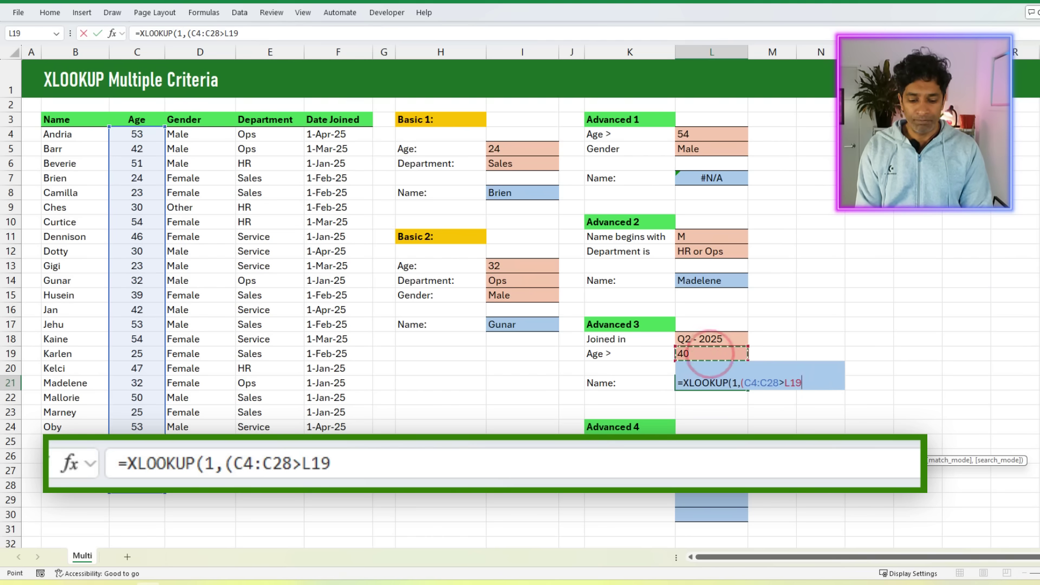
# Add MONTH(F4:F28) of the join dates as the next condition factor
pyautogui.write(')*(')
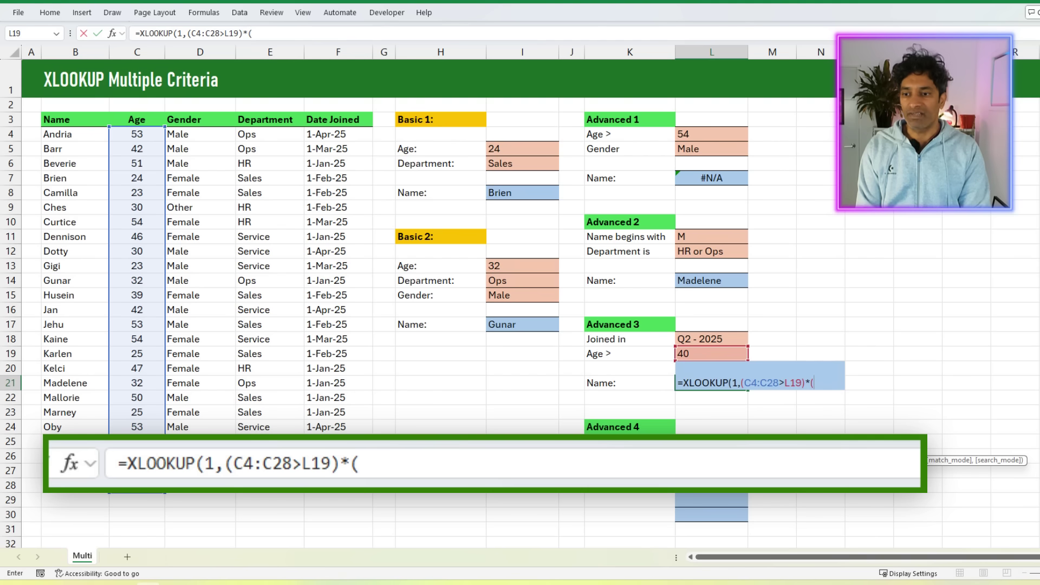
pyautogui.moveTo(349, 135); pyautogui.dragTo(355, 487)
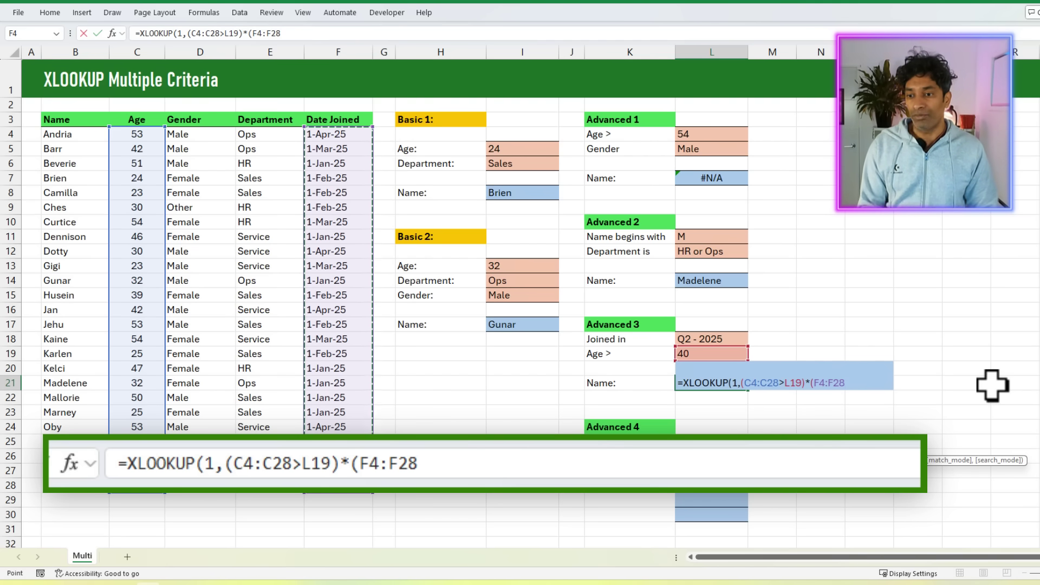
pyautogui.moveTo(812, 383); pyautogui.dragTo(845, 382)
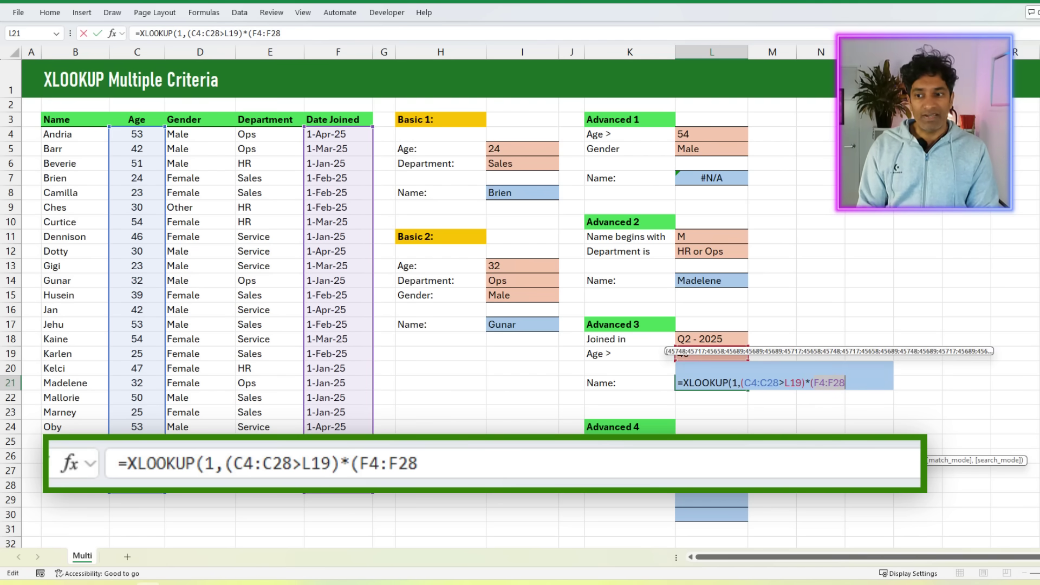
pyautogui.press('BackSpace')
pyautogui.write('MONTH(')
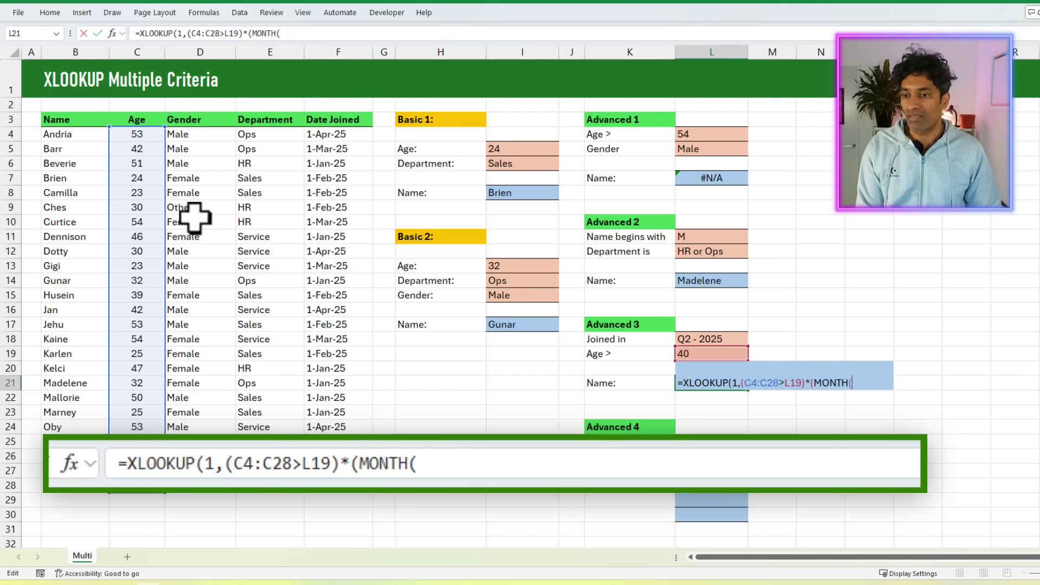
pyautogui.moveTo(325, 134); pyautogui.dragTo(331, 476)
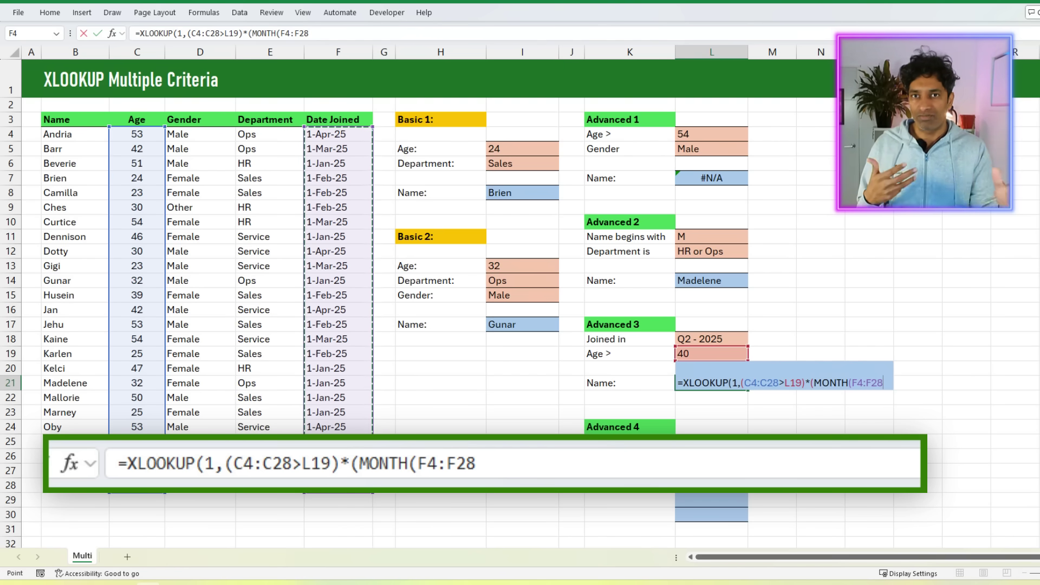
pyautogui.write(')')
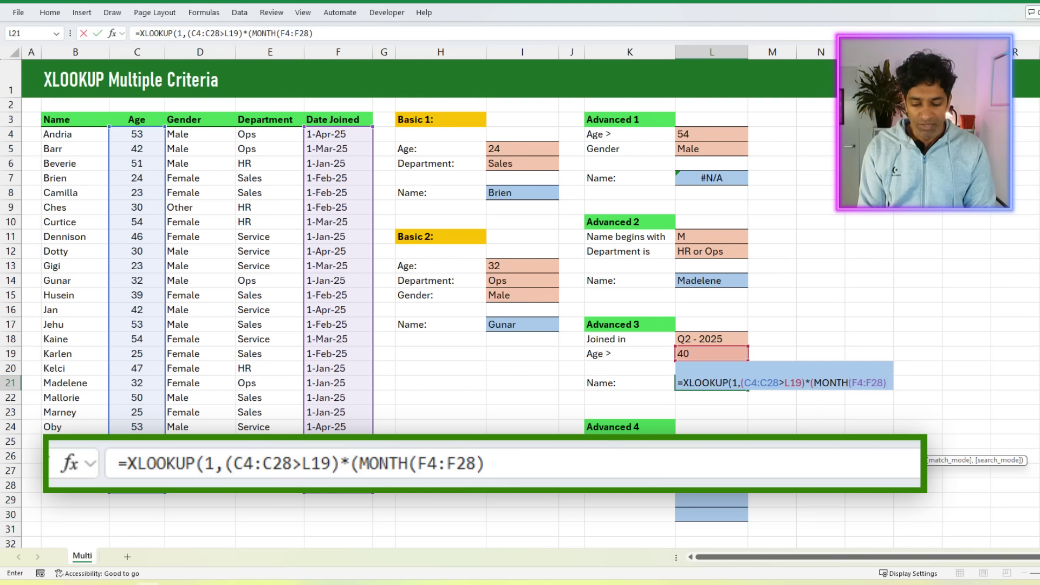
# Limit join months to April–June with >=4 and MONTH(F4:F28)<7 conditions
pyautogui.write('>=')
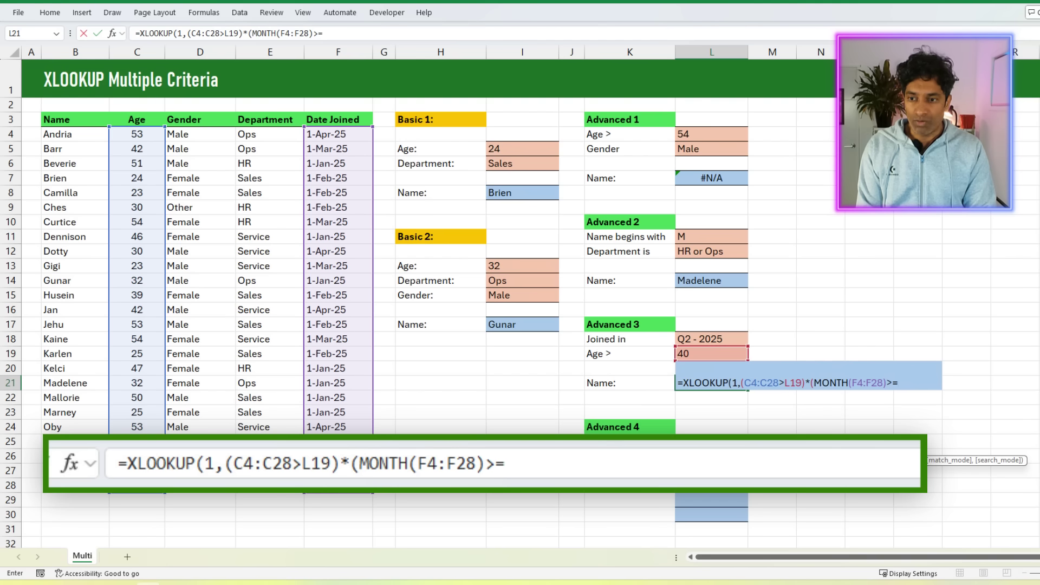
pyautogui.write('4')
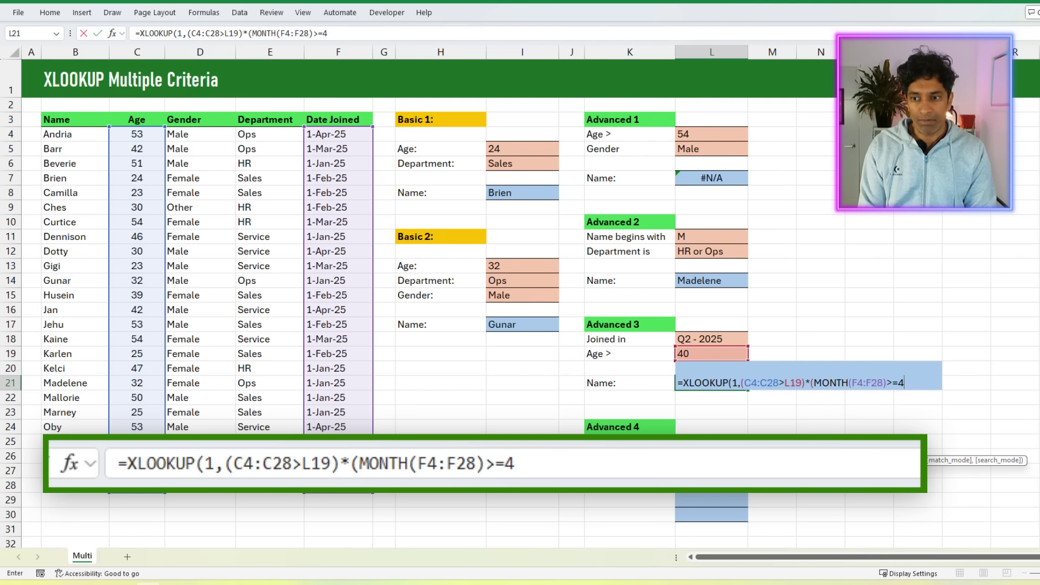
pyautogui.write(')*(')
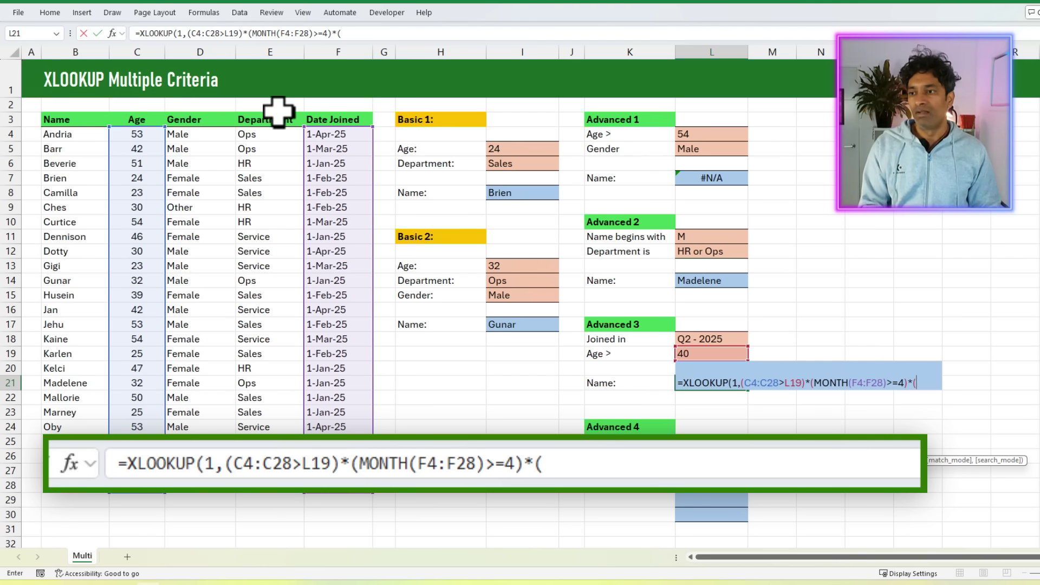
pyautogui.write('MON')
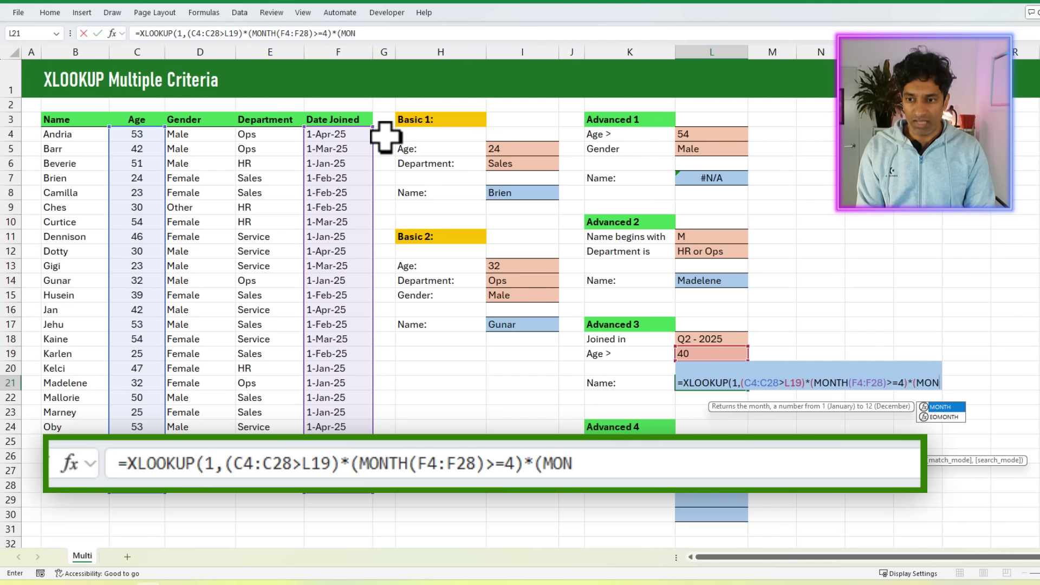
pyautogui.press('Tab')
pyautogui.click(338, 134)
pyautogui.hotkey('ctrl', 'shift', 'Down')
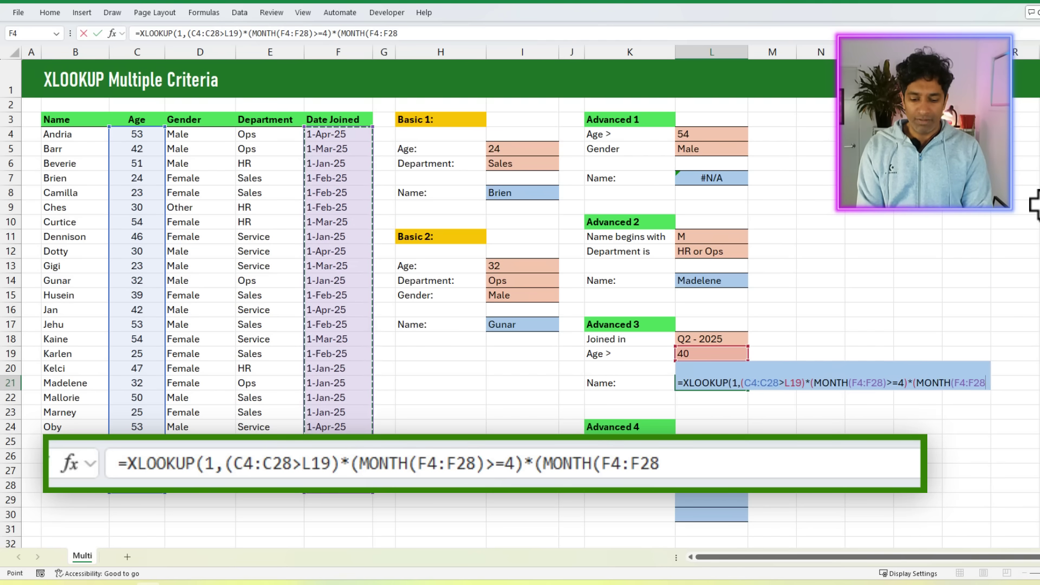
pyautogui.write(')<7')
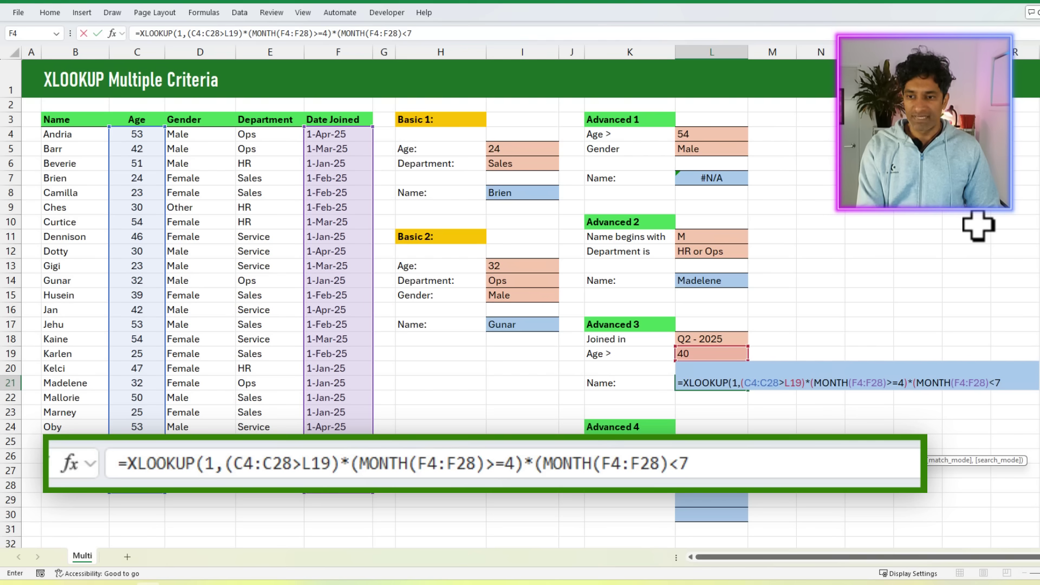
pyautogui.write(')')
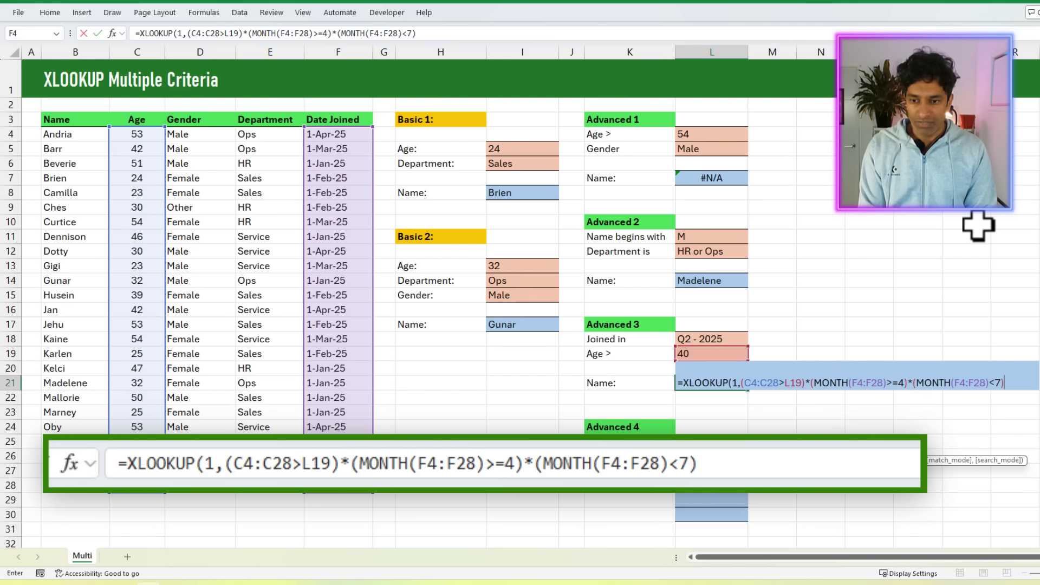
# Return names from B4:B28 and commit the Advanced 3 lookup, giving Andria
pyautogui.write(',')
pyautogui.moveTo(59, 133); pyautogui.dragTo(52, 484)
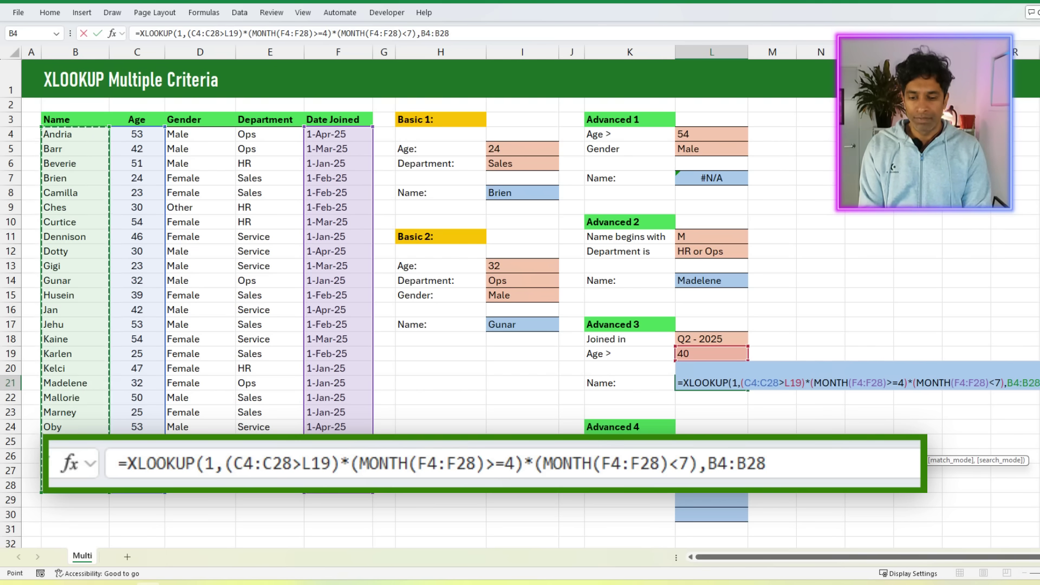
pyautogui.press('Return')
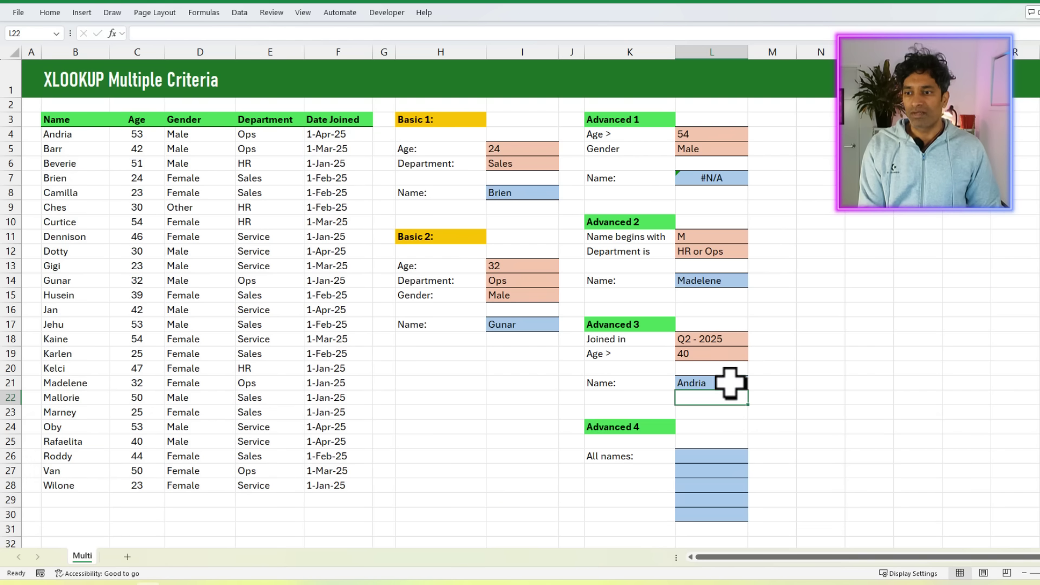
pyautogui.click(729, 383)
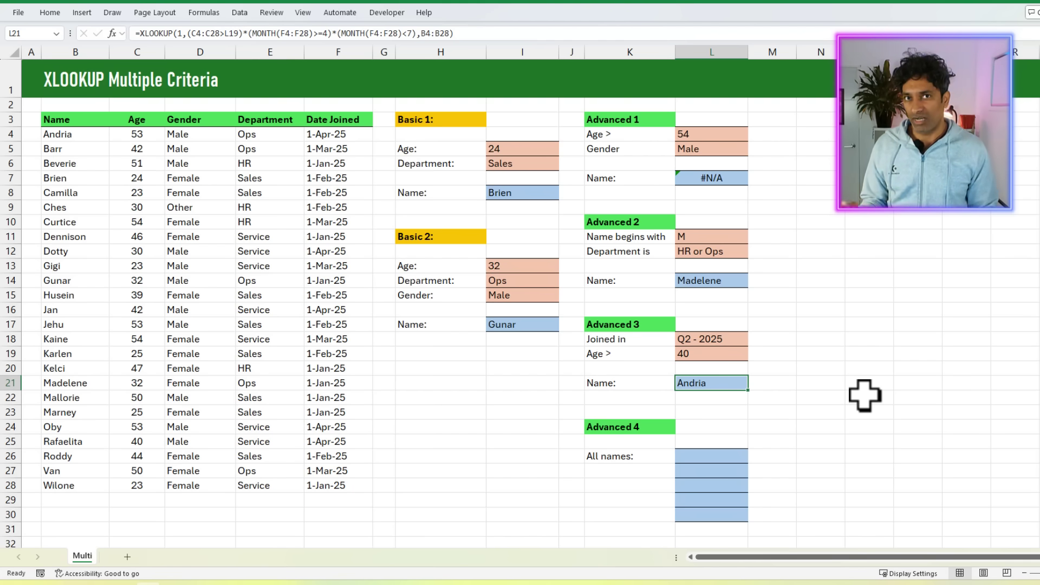
pyautogui.click(698, 456)
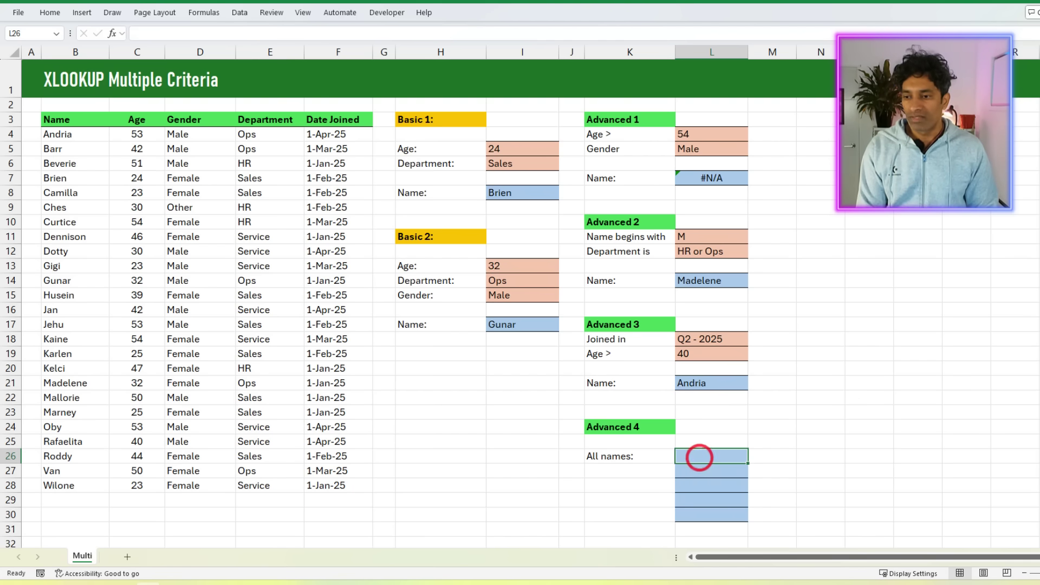
pyautogui.click(699, 382)
pyautogui.press('F2')
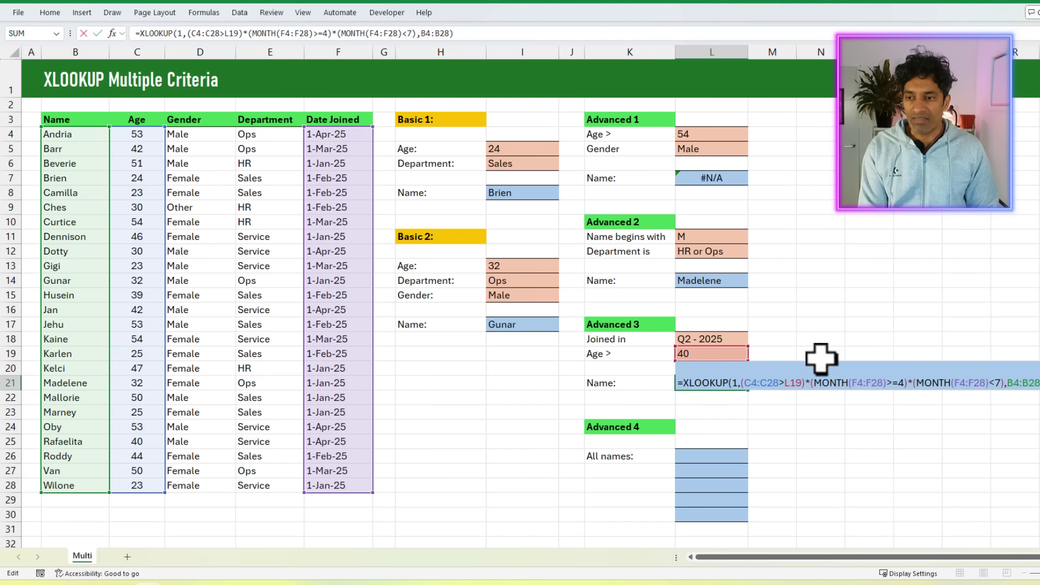
pyautogui.moveTo(1029, 384); pyautogui.dragTo(739, 391)
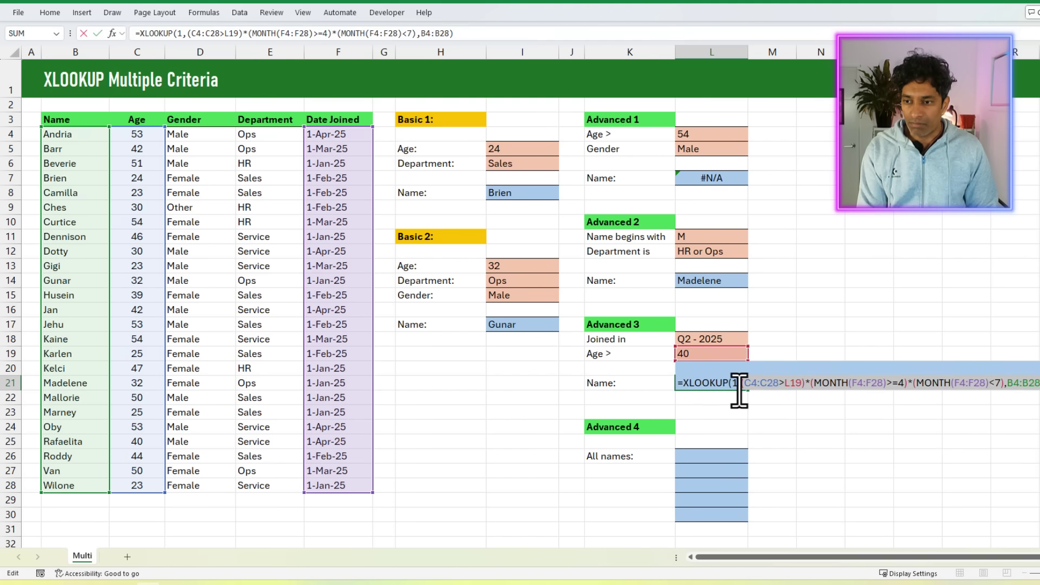
pyautogui.click(699, 455)
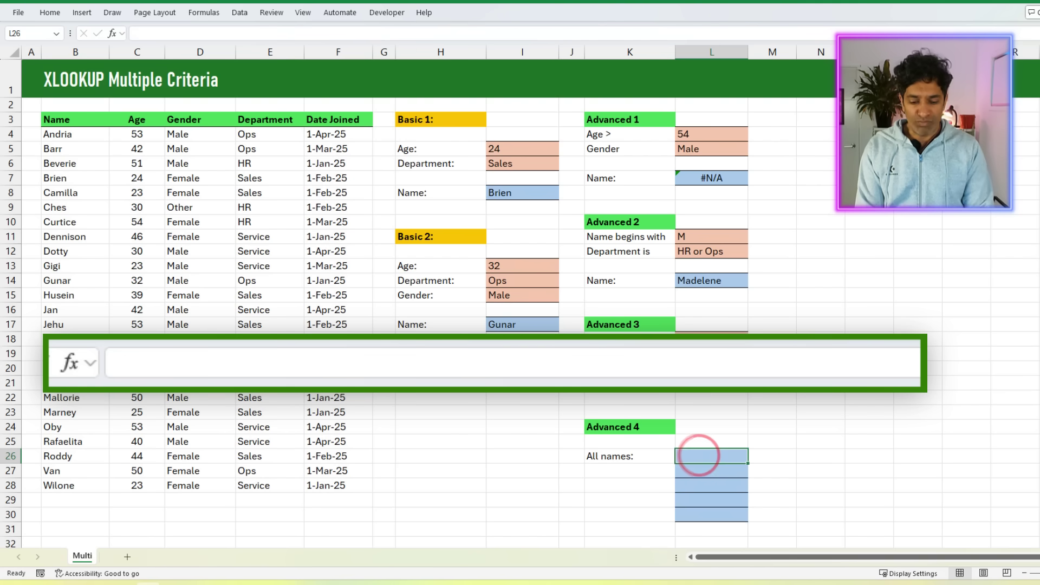
# Start a FILTER formula in L26 returning names from B4:B28
pyautogui.write('=FILTER(')
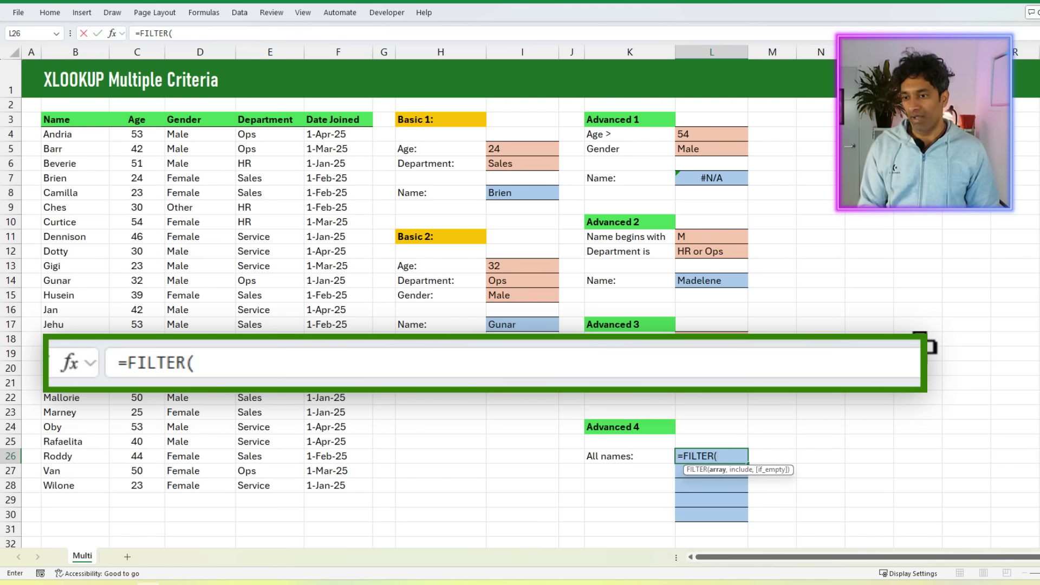
pyautogui.moveTo(79, 134); pyautogui.dragTo(84, 482)
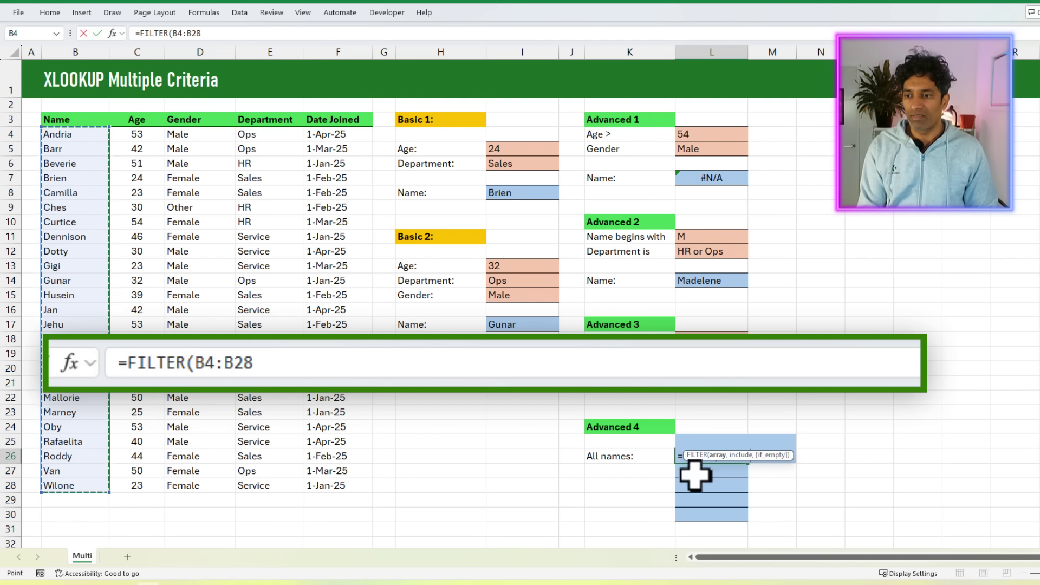
pyautogui.moveTo(686, 458); pyautogui.dragTo(789, 512)
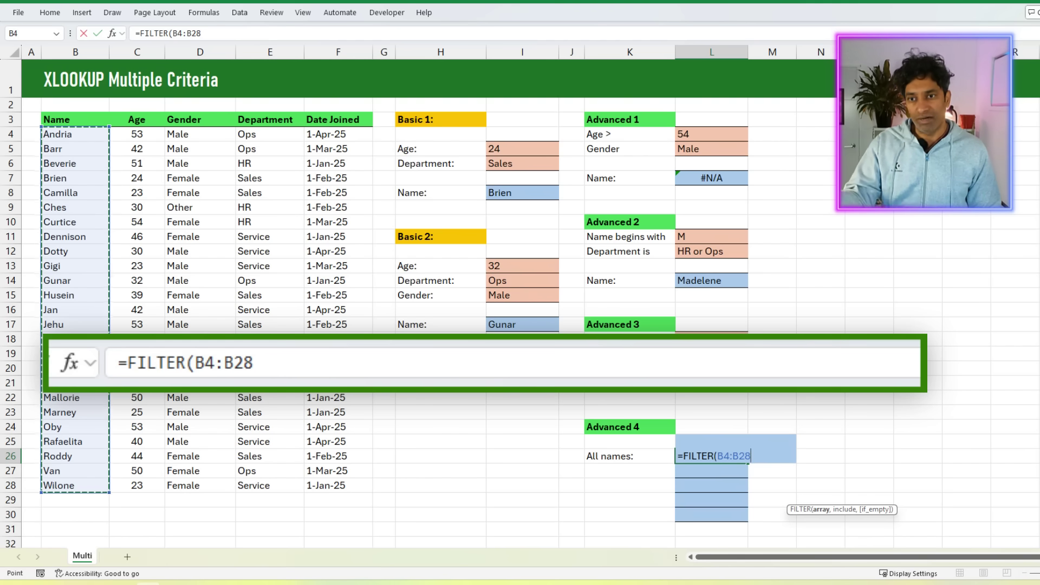
pyautogui.write(',')
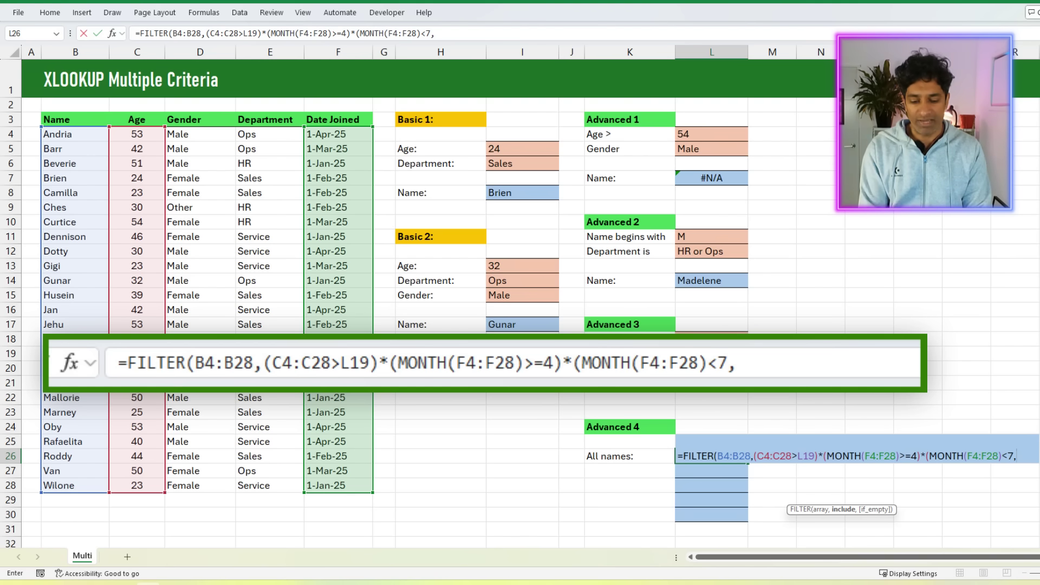
# Add the "No such employee" fallback, fix the missing bracket after <7, and commit the formula
pyautogui.write('"No')
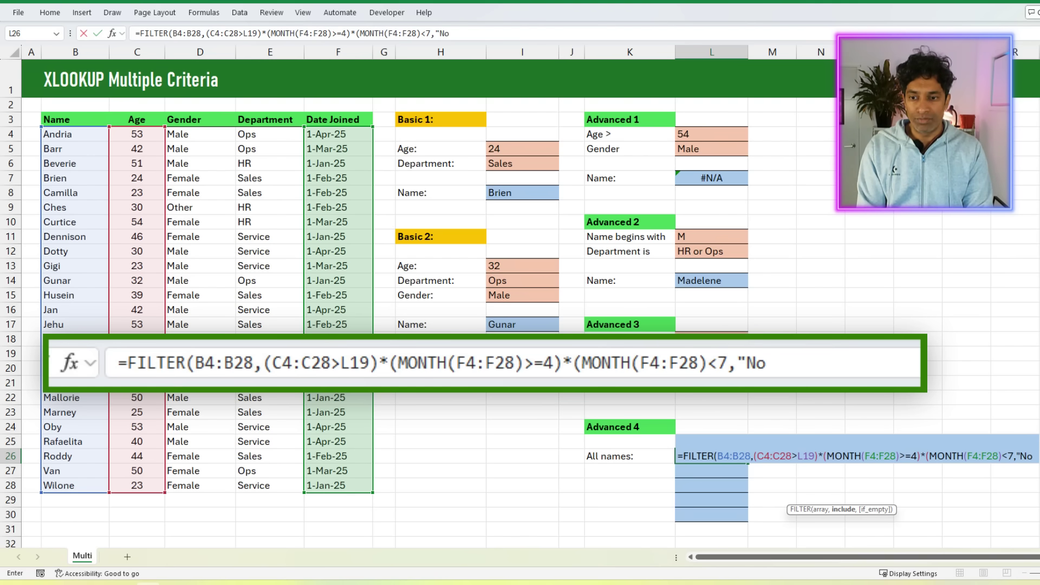
pyautogui.write(' such employ')
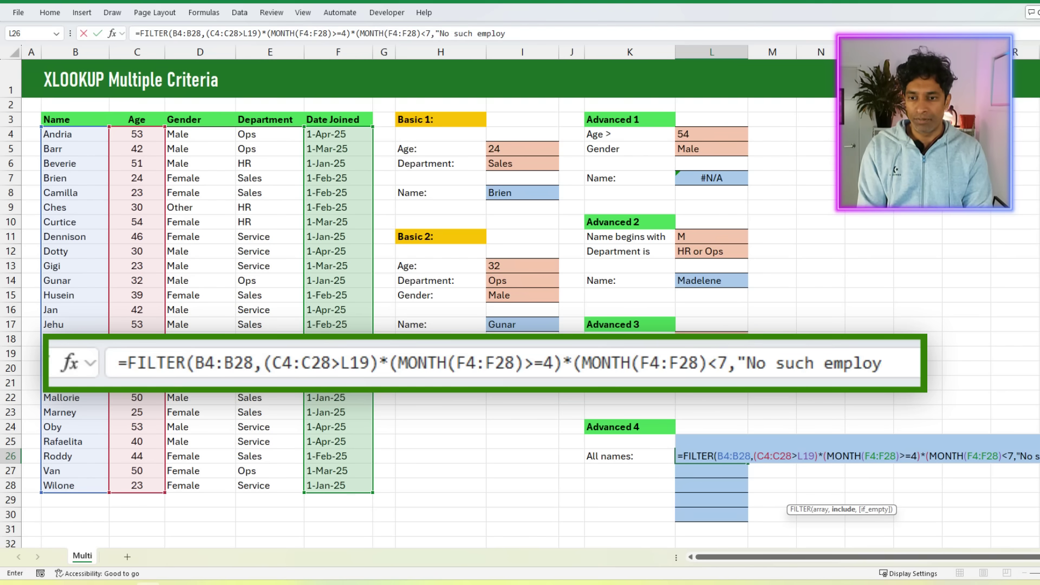
pyautogui.write('ee")')
pyautogui.press('Return')
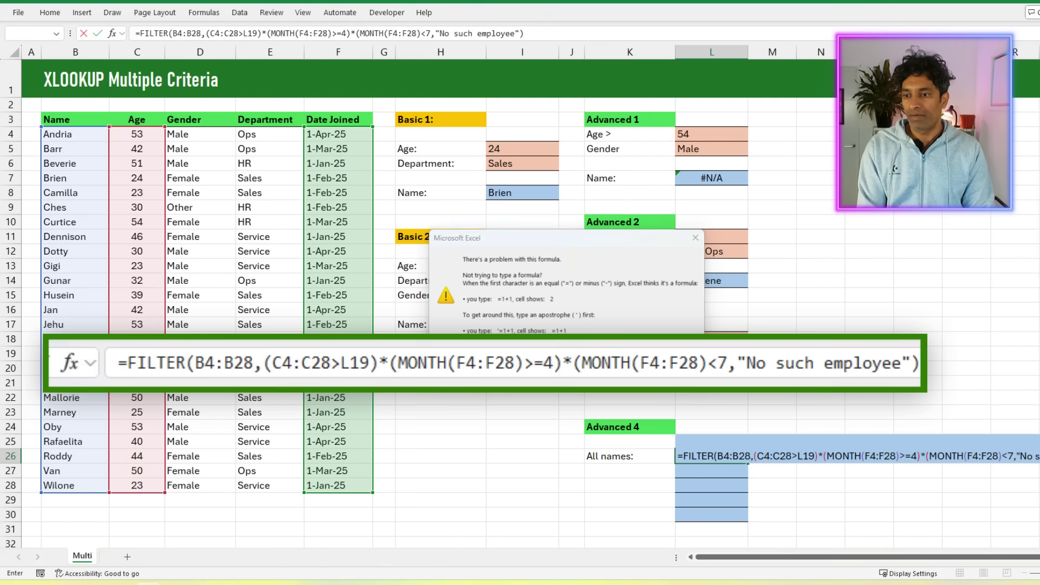
pyautogui.press('Return')
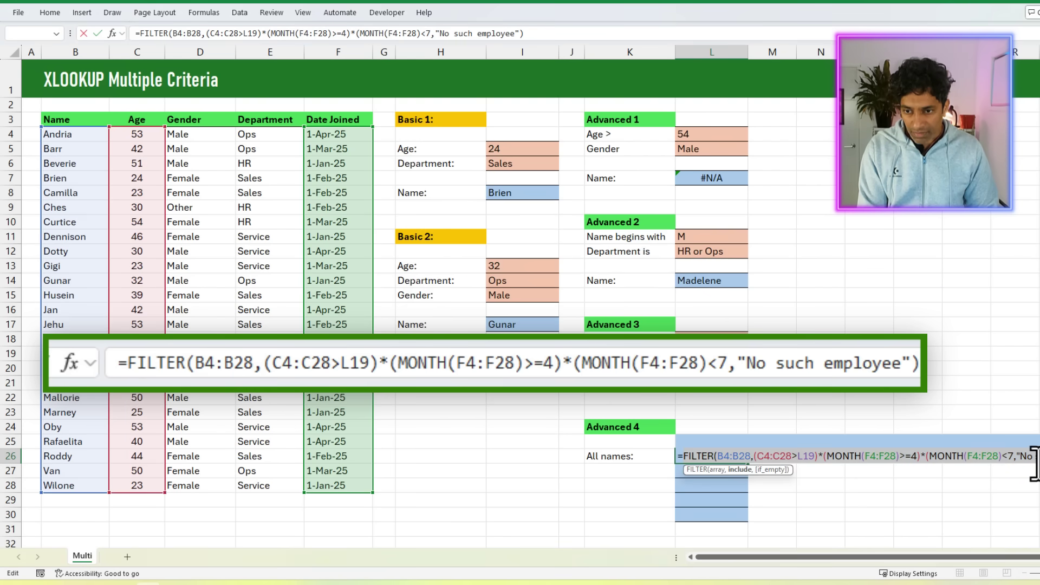
pyautogui.click(1010, 456)
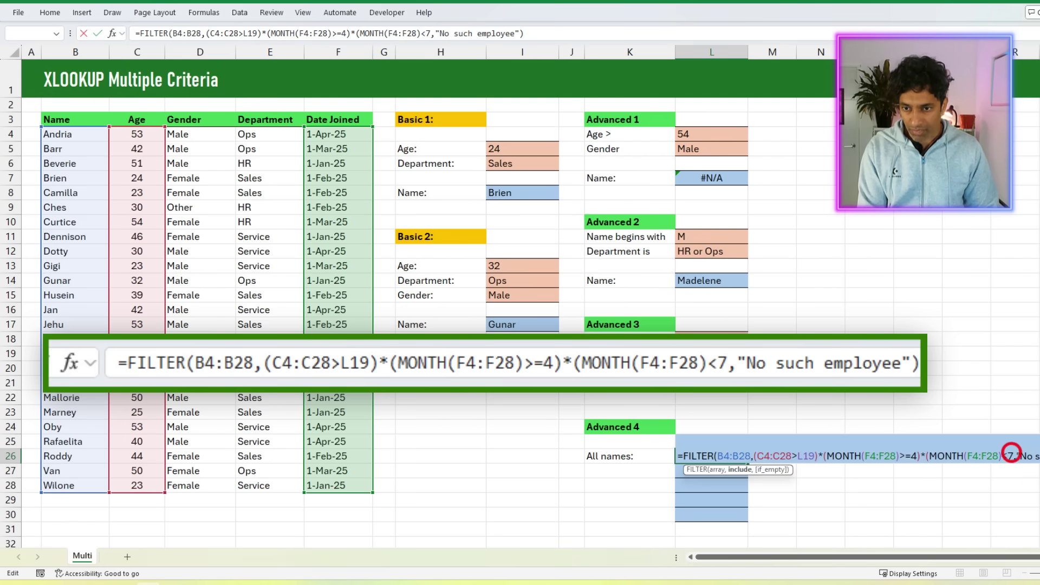
pyautogui.write(')')
pyautogui.press('Return')
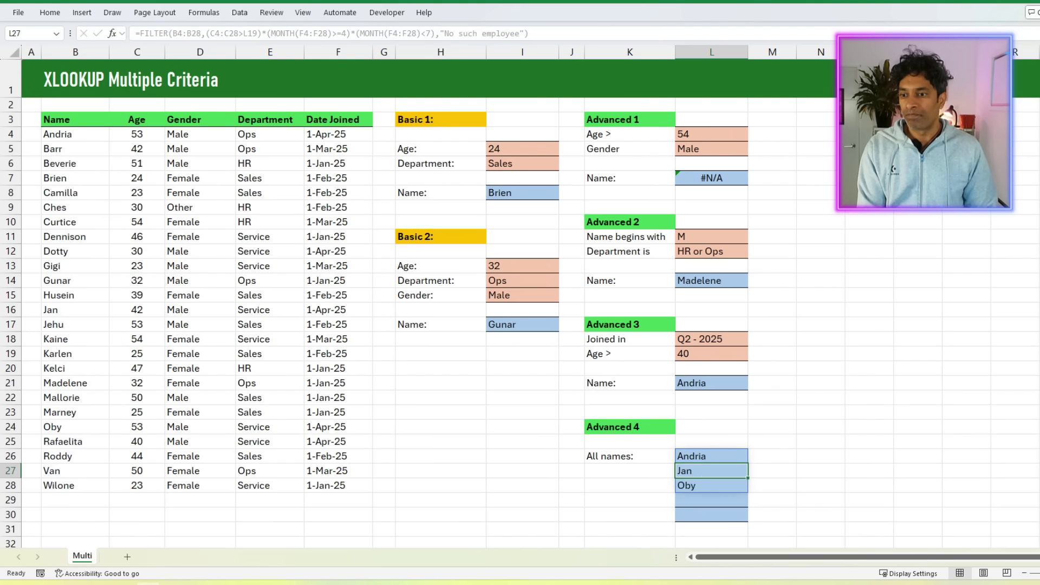
# Filter Date Joined to April only to check the spilled names against April joiners
pyautogui.click(699, 457)
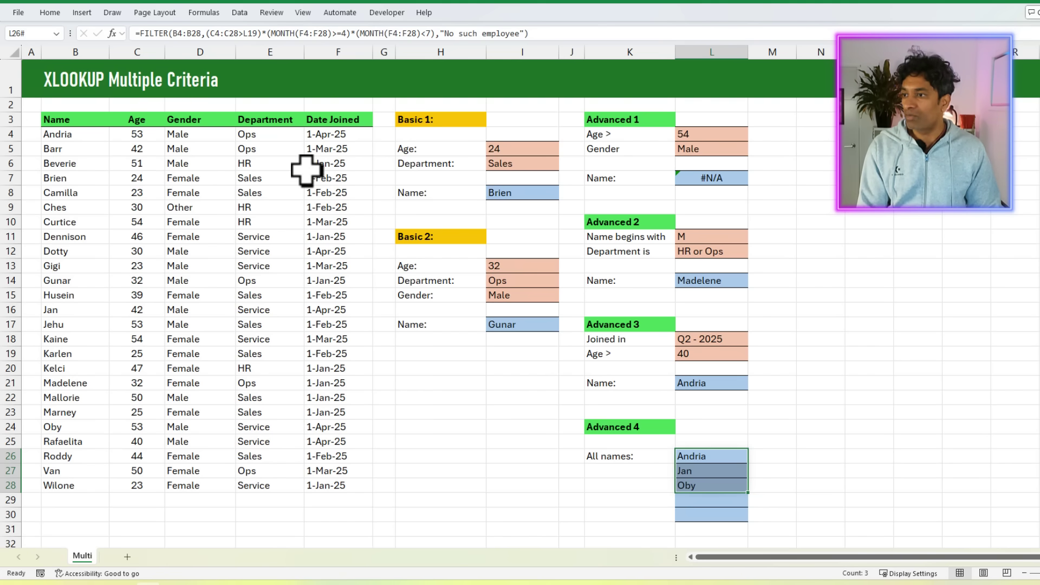
pyautogui.click(312, 120)
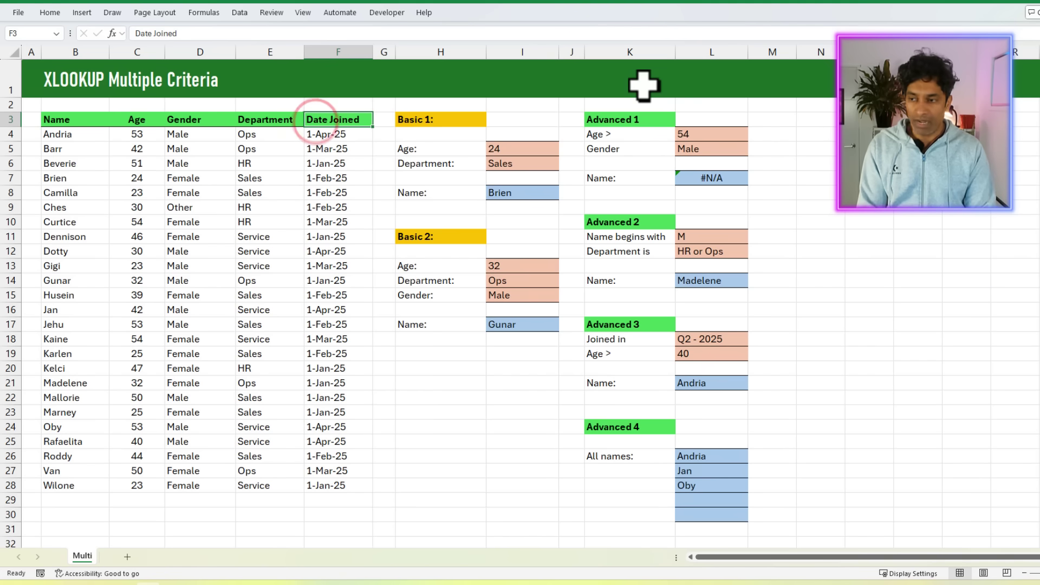
pyautogui.click(367, 121)
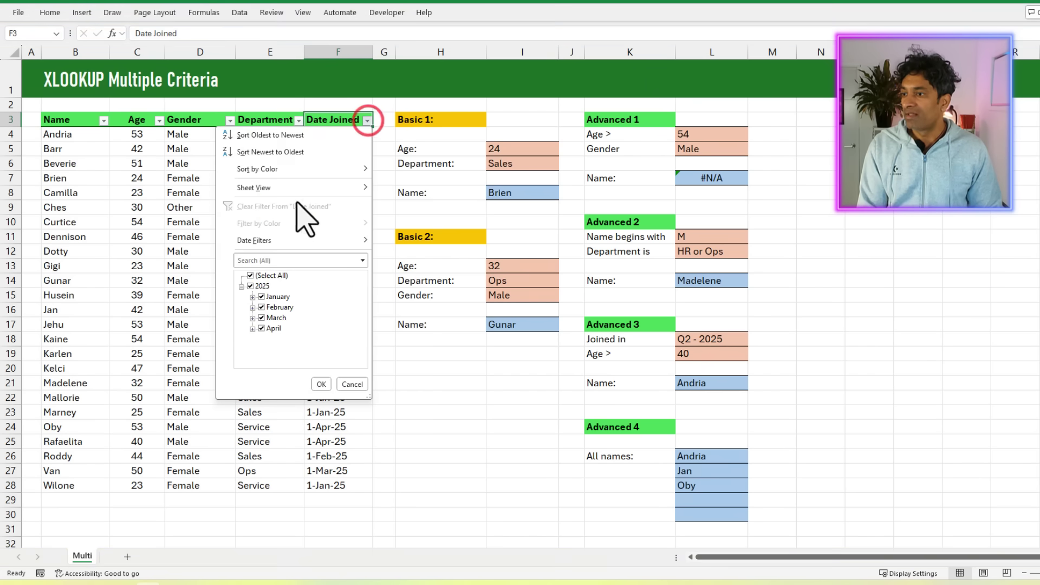
pyautogui.click(262, 275)
pyautogui.click(273, 328)
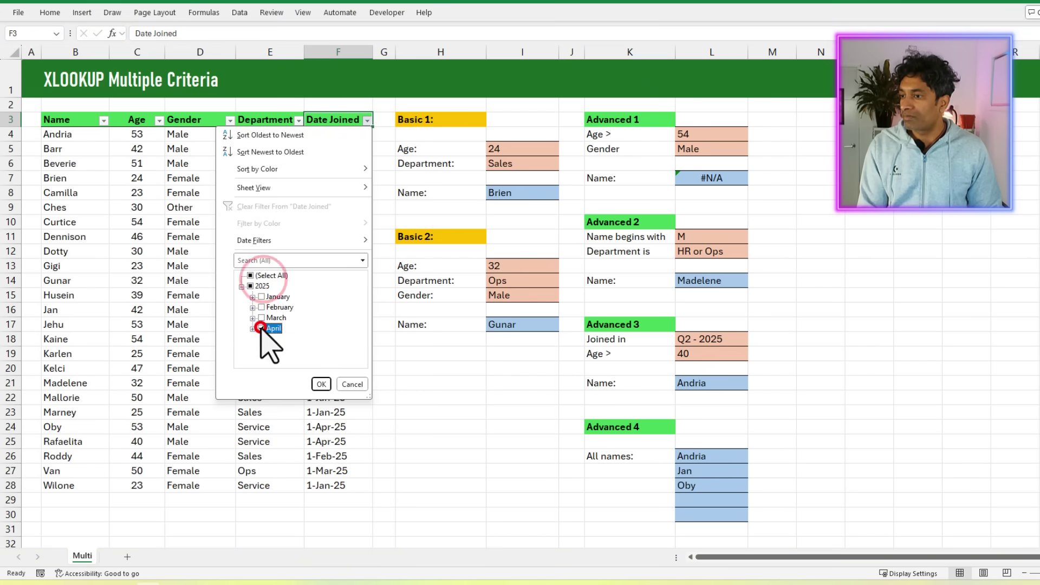
pyautogui.click(321, 385)
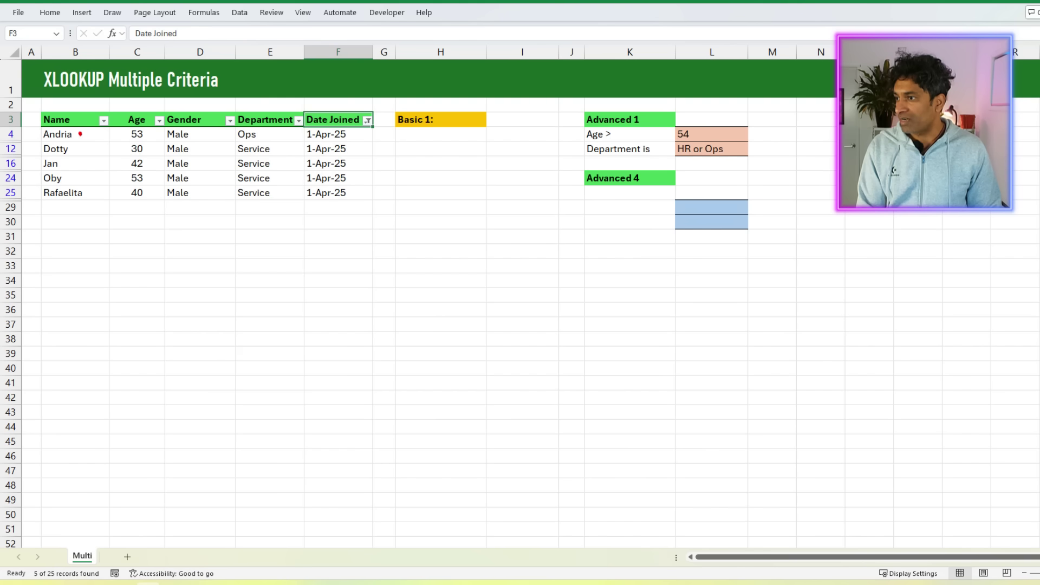
pyautogui.moveTo(86, 133); pyautogui.dragTo(88, 199)
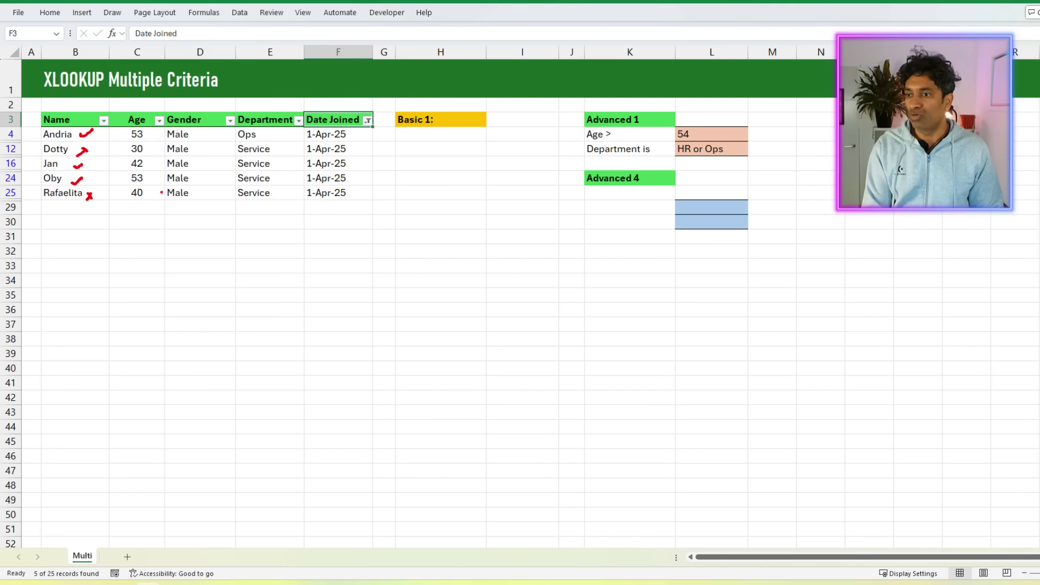
pyautogui.press('Escape')
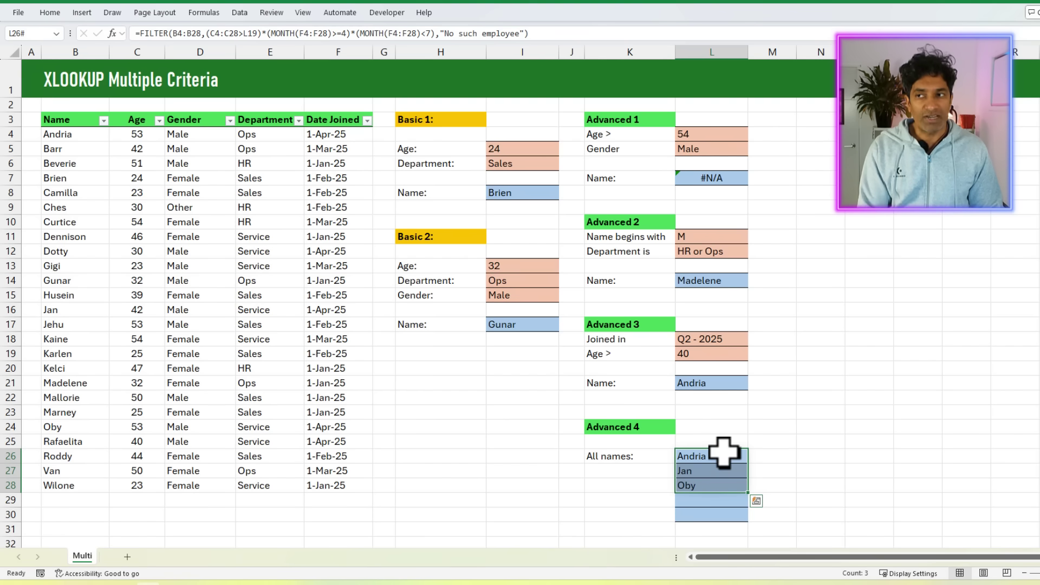